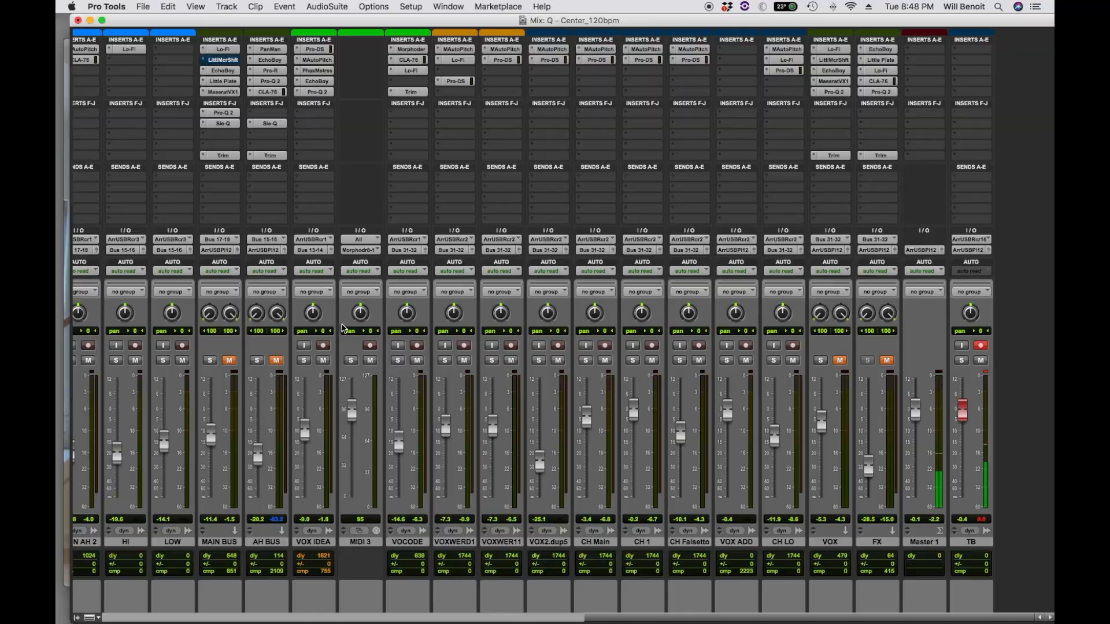
- Bring up the drum tracks in the Edit window and select the long first clip on the duplicate center drum track
scroll(379, 312, left, 10)
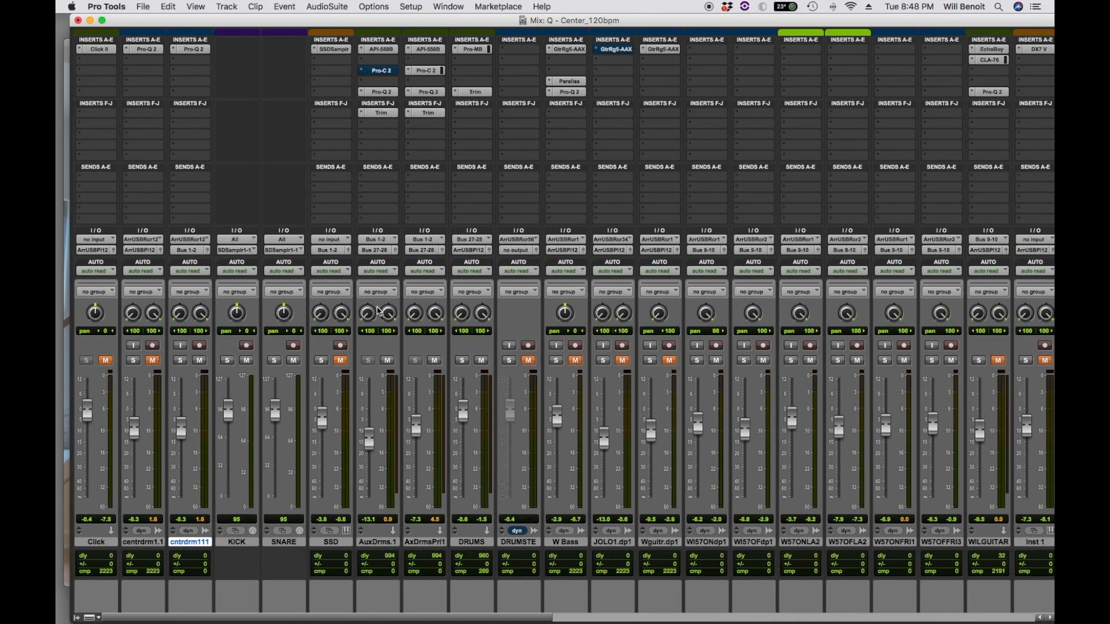
key(super+equal)
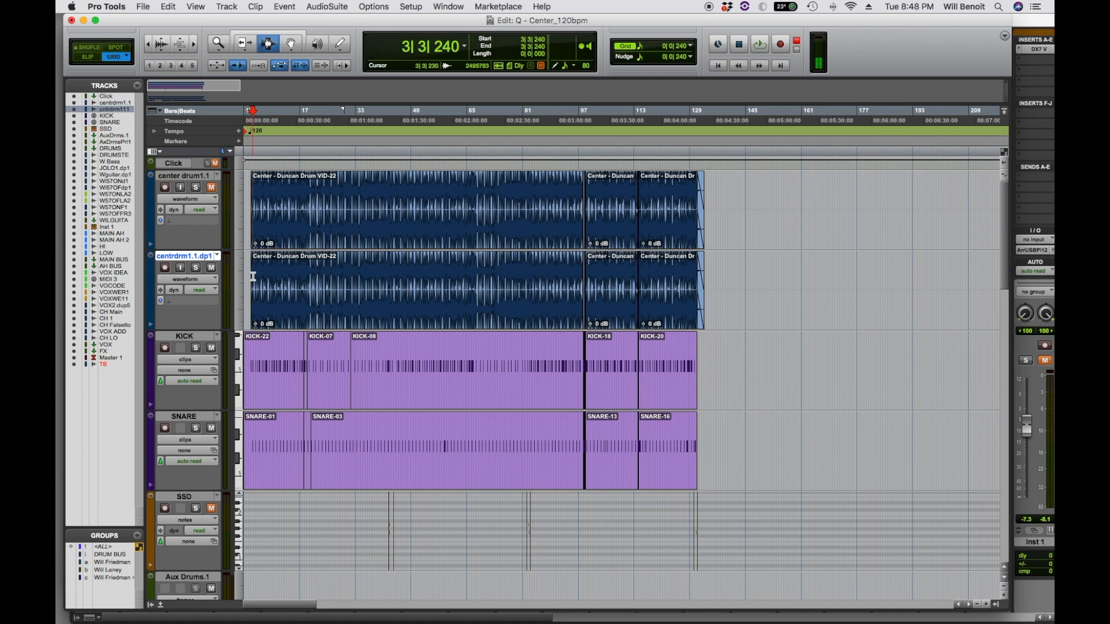
double_click(275, 281)
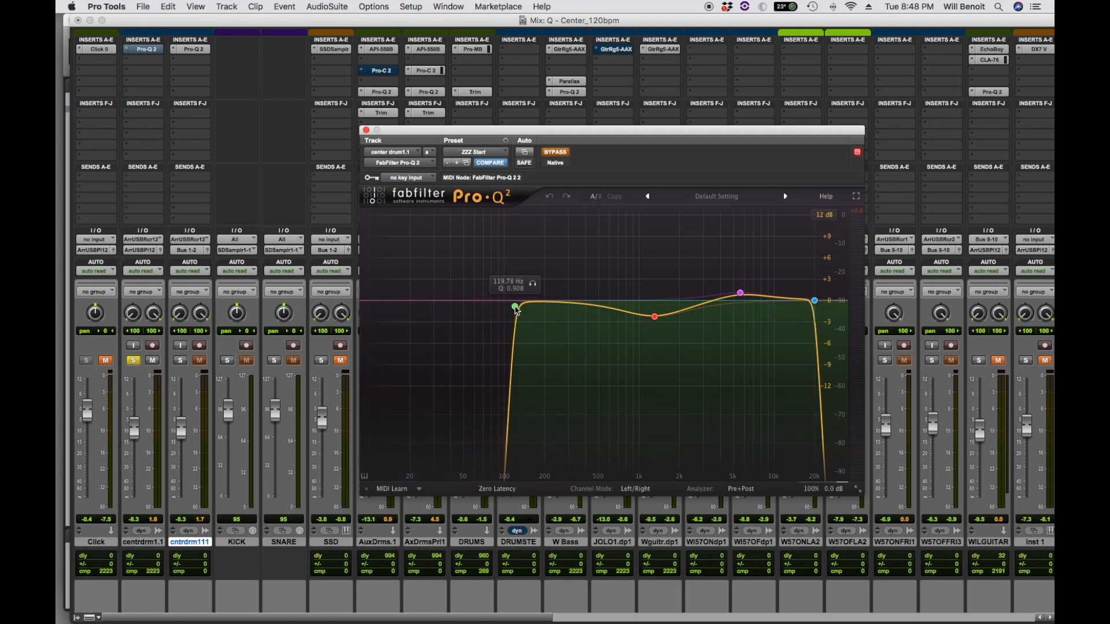
- Check the Pro-Q 2 bands on the first center drum track, and move the solo to its duplicate
click(655, 318)
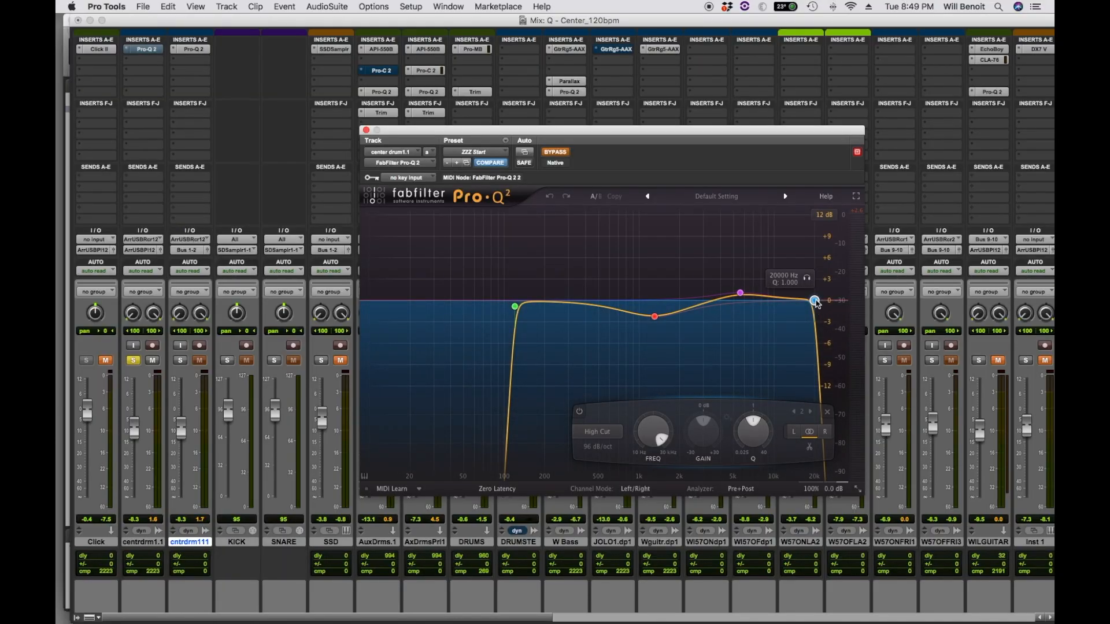
click(366, 130)
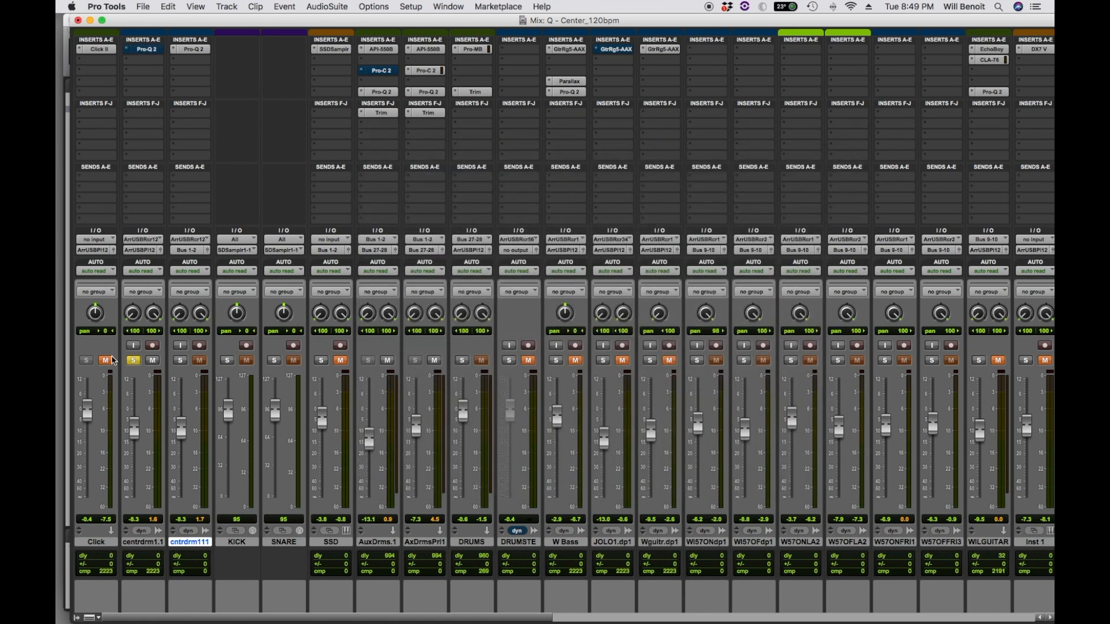
click(181, 361)
click(134, 361)
- Select the AuxDrms.1, AxDrmsPrl1 and DRUMS tracks in turn to review the drum bus structure
click(433, 543)
shift+click(379, 542)
click(370, 541)
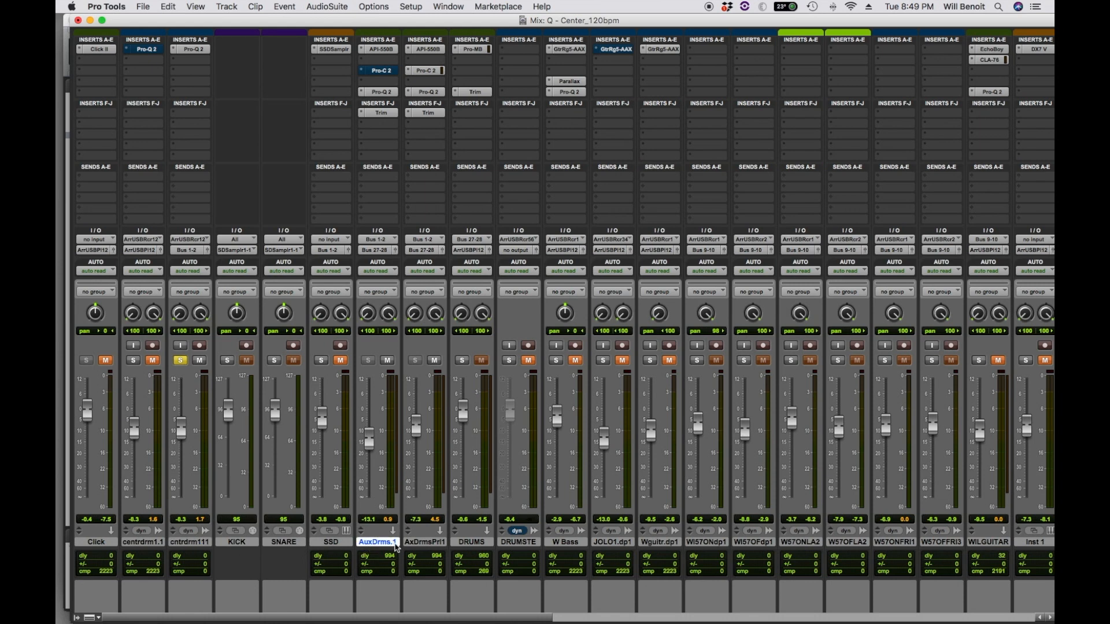
shift+click(413, 541)
click(473, 543)
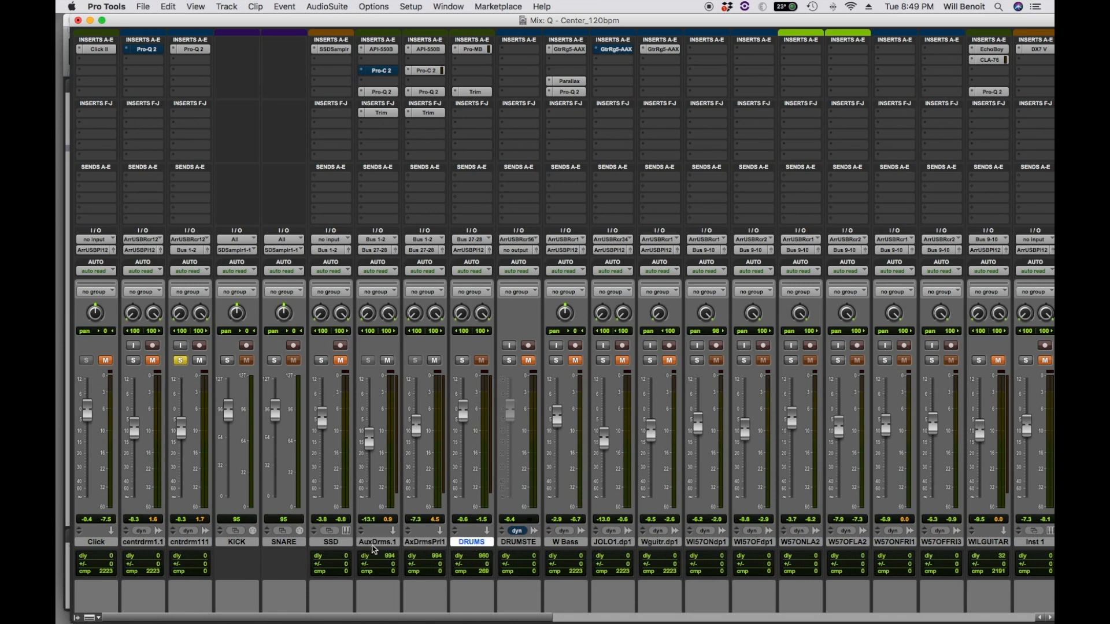
click(375, 542)
click(423, 544)
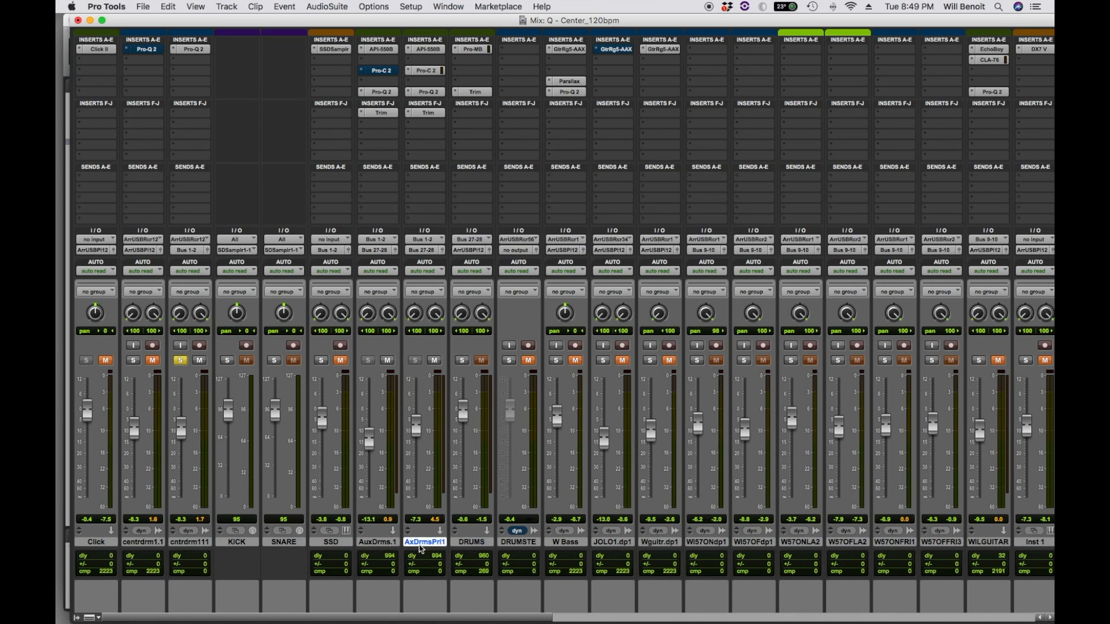
click(473, 545)
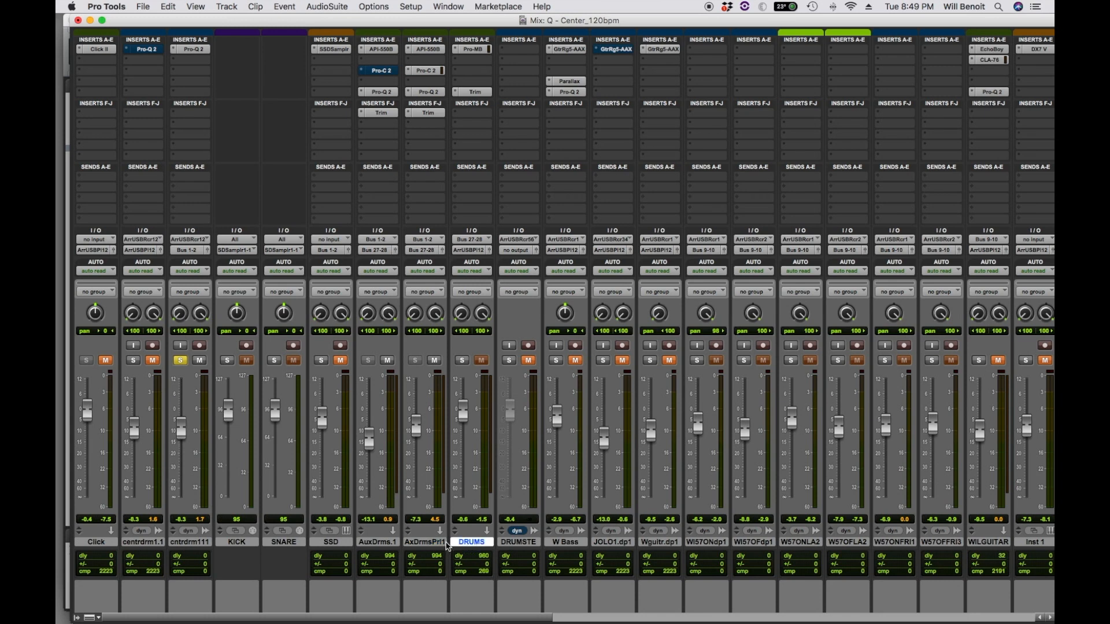
click(382, 544)
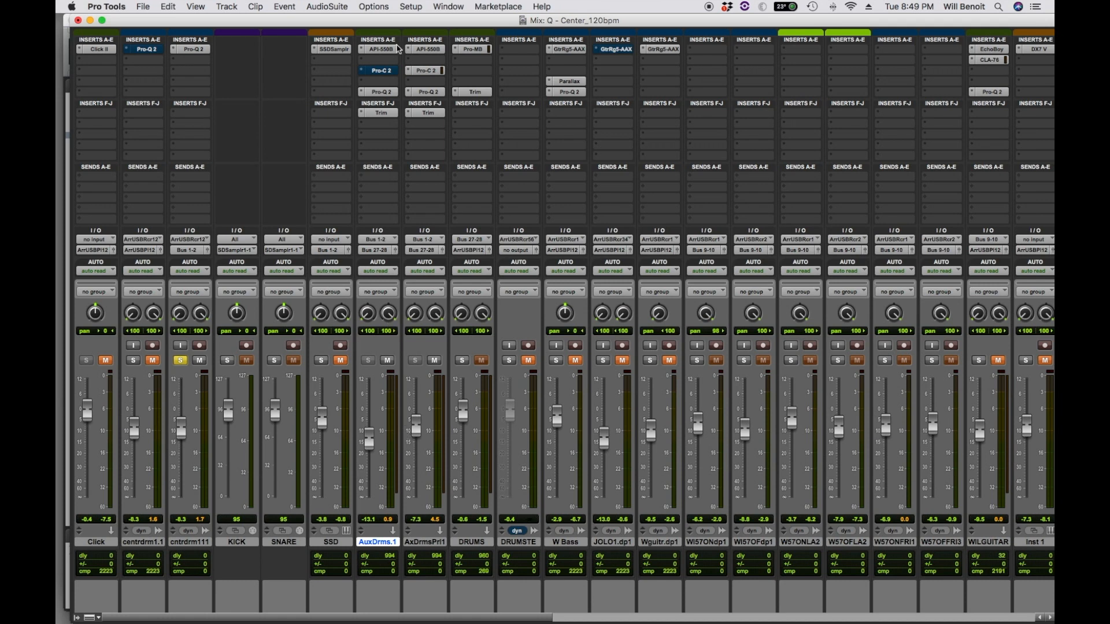
- Examine the API-550B equalizer settings on the AuxDrms.1 track beside the parallel drum aux, leaving the plug-in closed
click(382, 49)
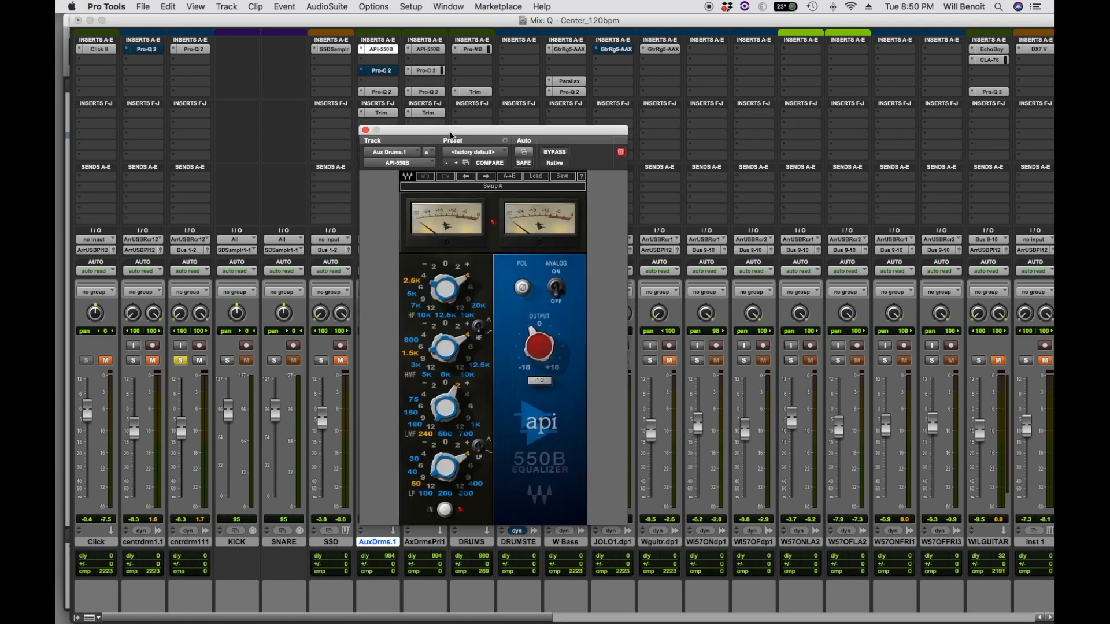
drag(449, 130, 189, 46)
click(428, 49)
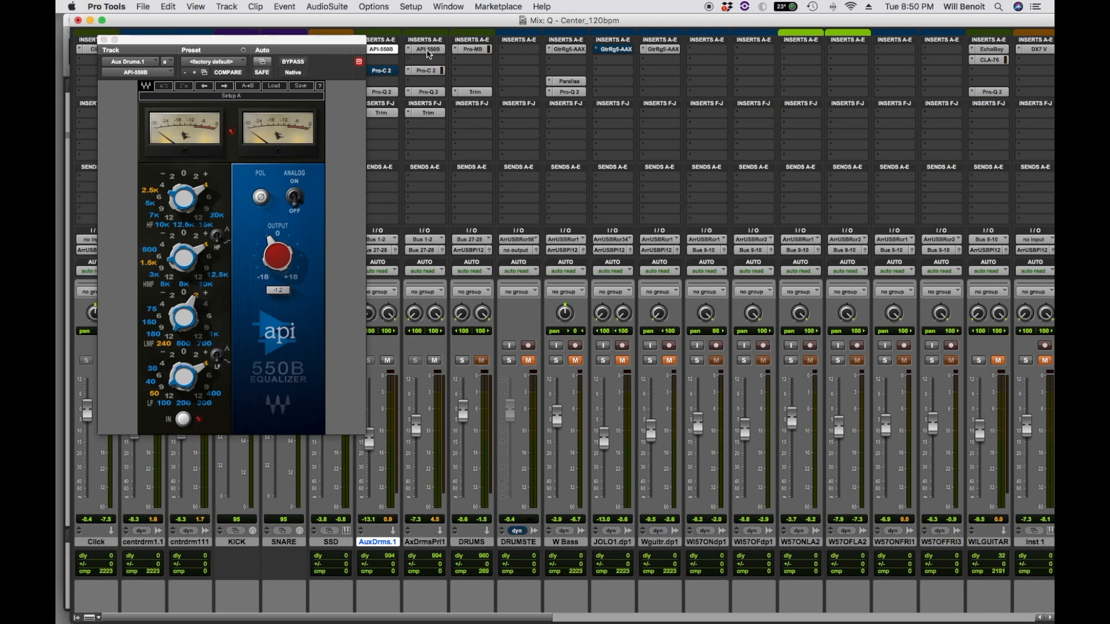
click(382, 50)
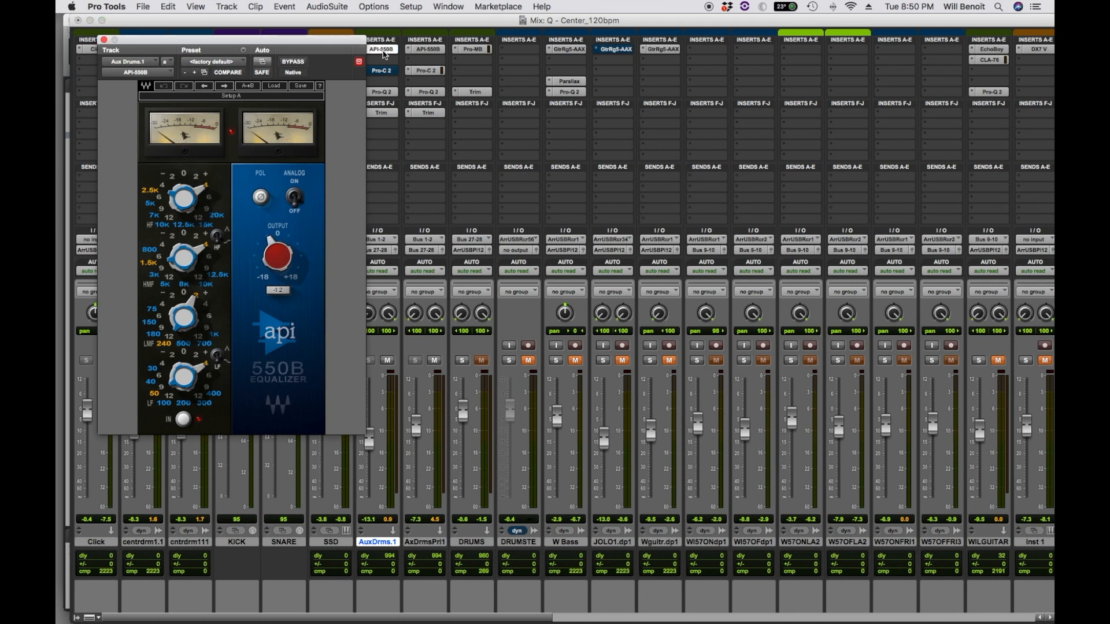
click(103, 39)
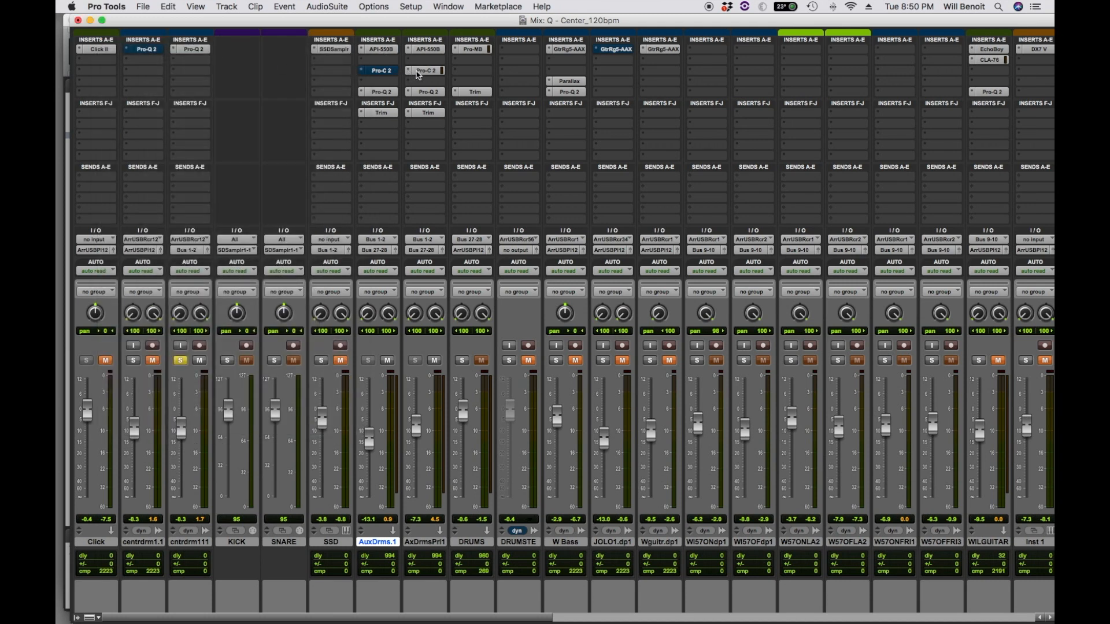
- Examine the Pro-C 2 compressor and Pro-Q 2 equalizer on the parallel drum aux, leaving both closed
click(421, 71)
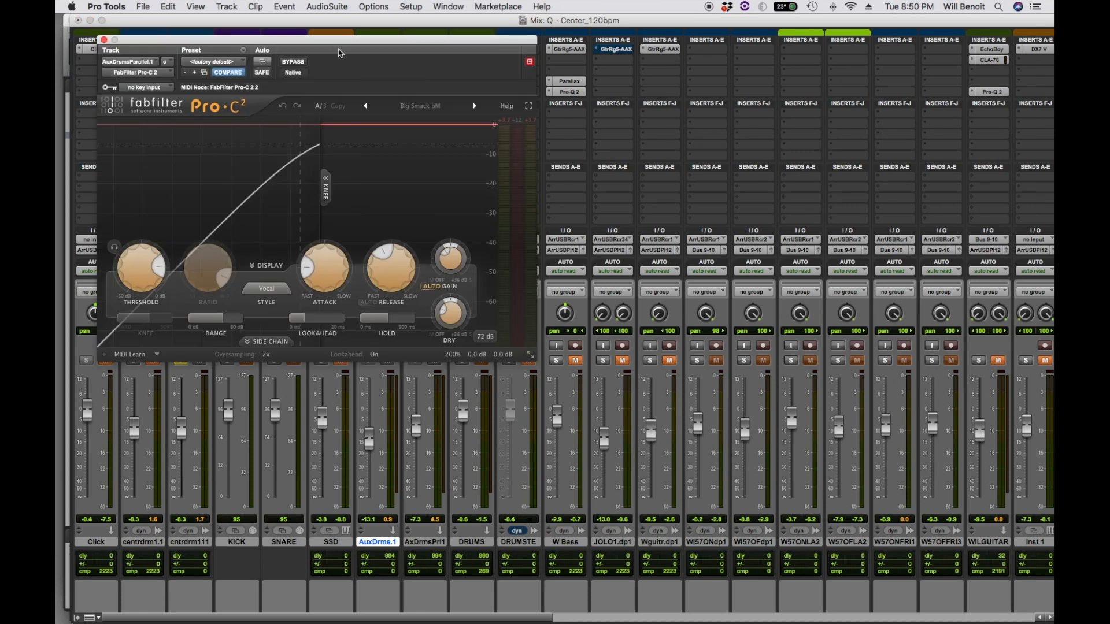
drag(339, 49, 431, 164)
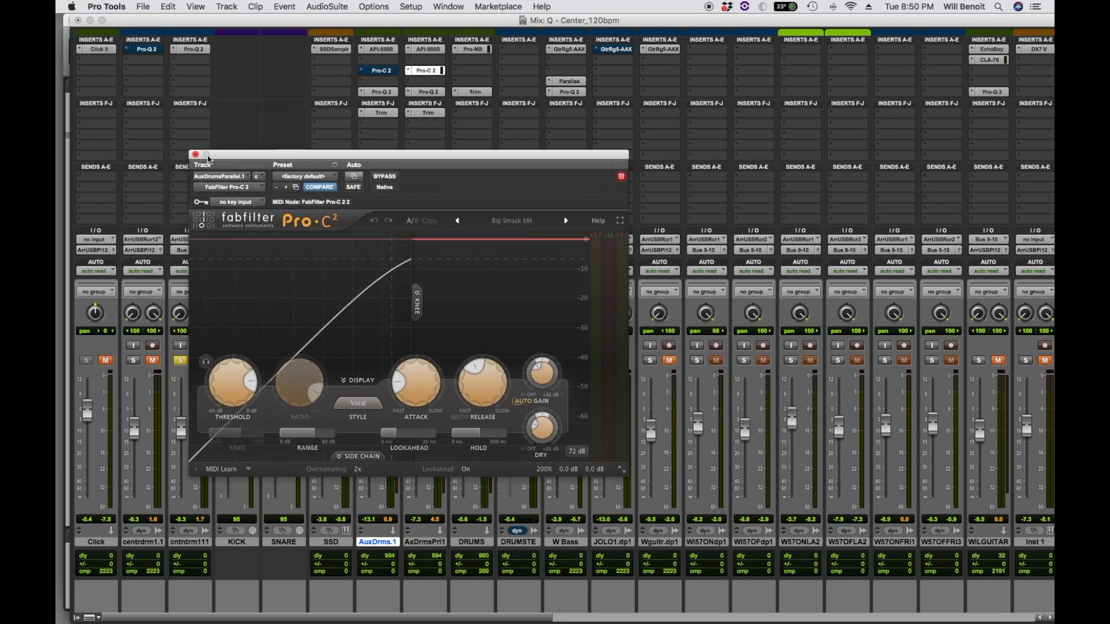
click(196, 155)
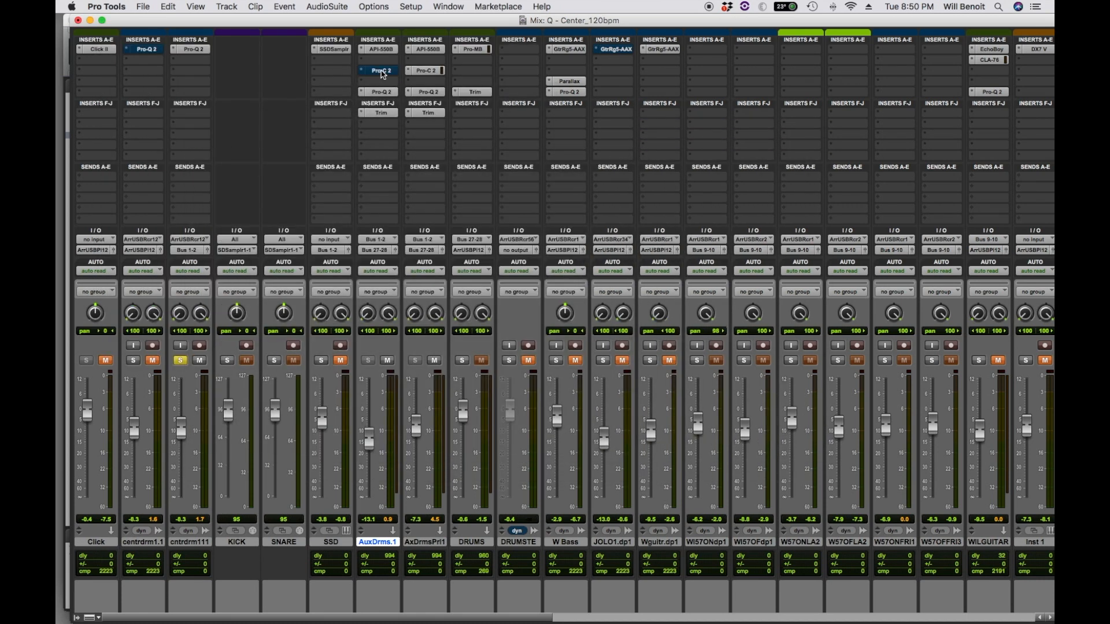
click(381, 72)
click(420, 73)
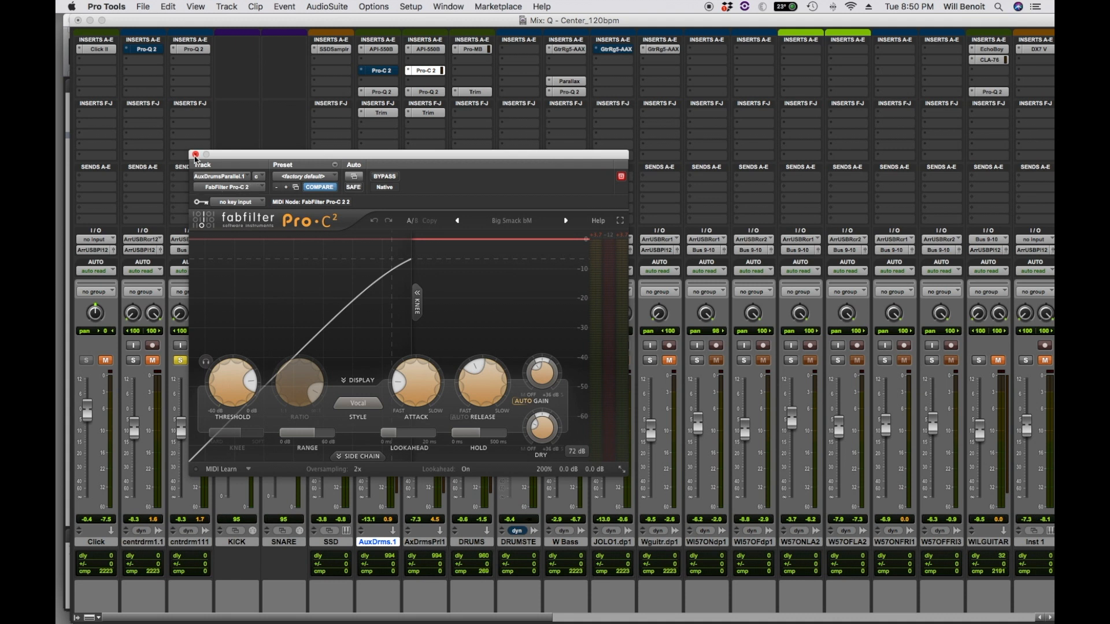
click(196, 155)
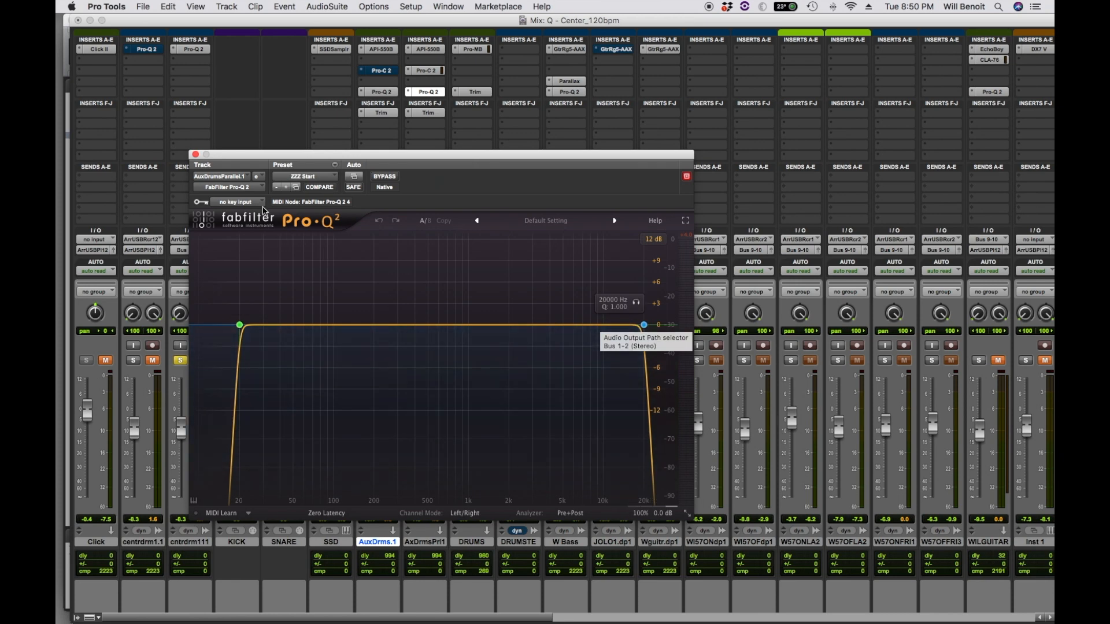
click(195, 154)
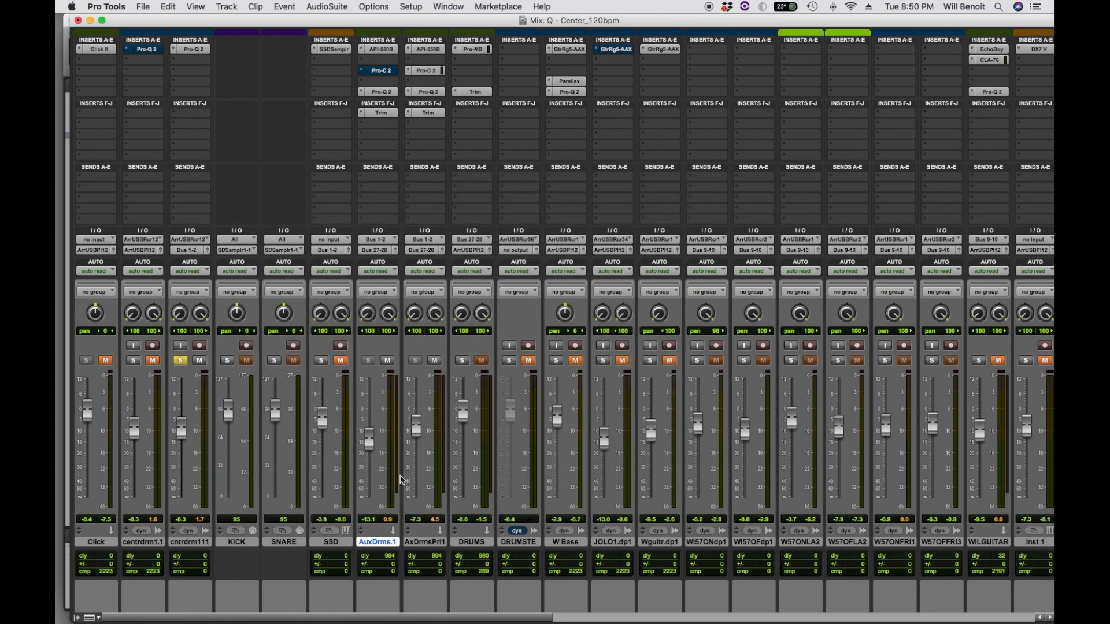
- Choose the Drums preset Punch It SM in the DRUMS track's Pro-MB and close the plug-in
click(476, 544)
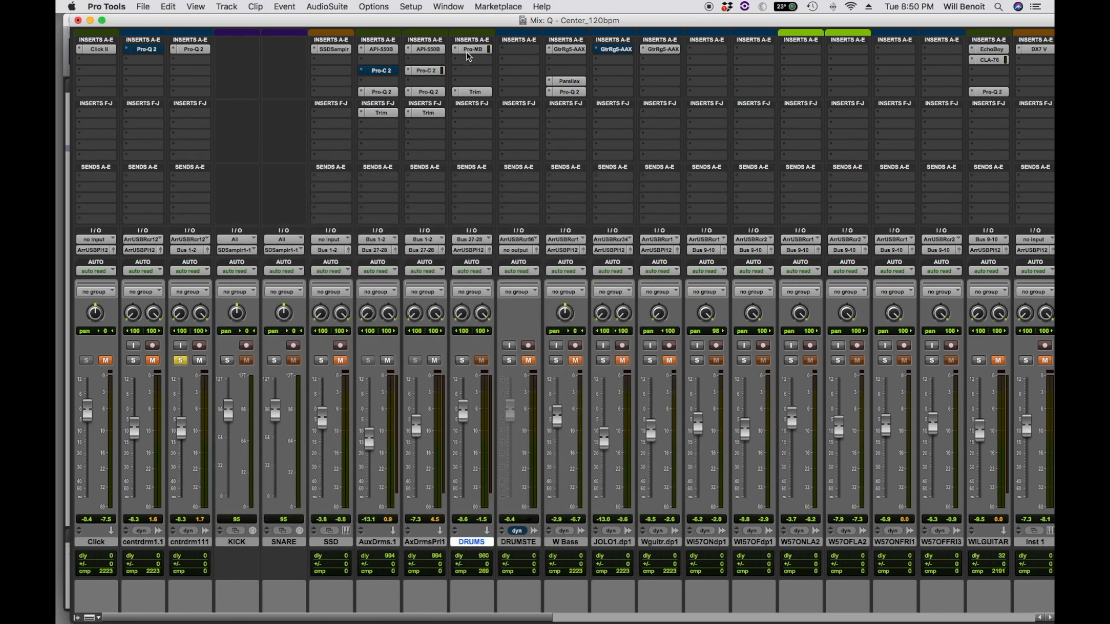
click(469, 52)
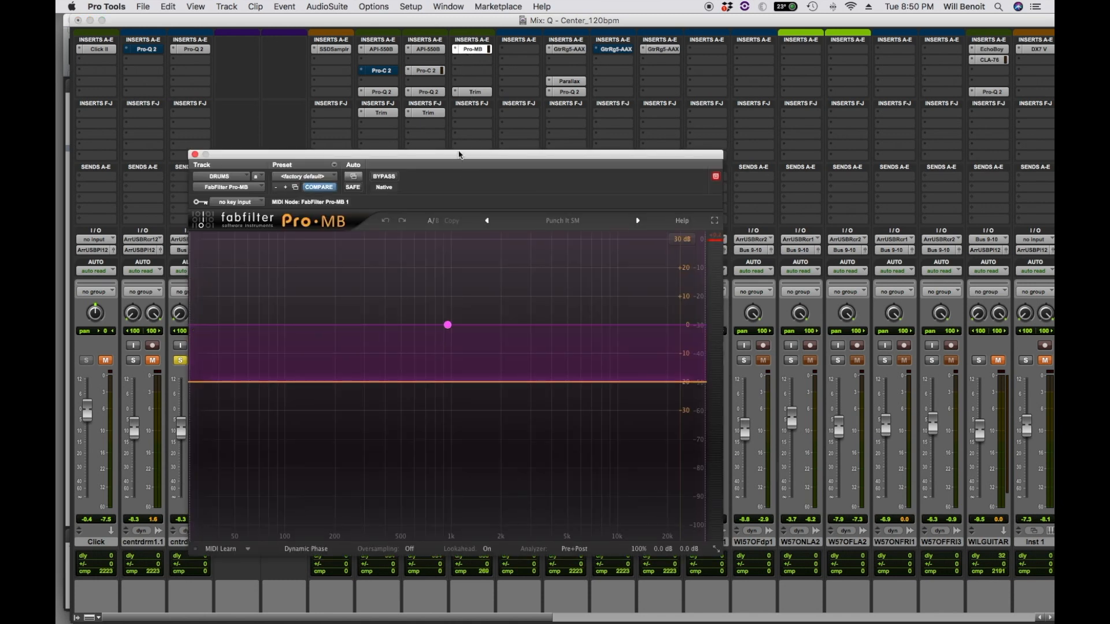
drag(465, 153, 399, 100)
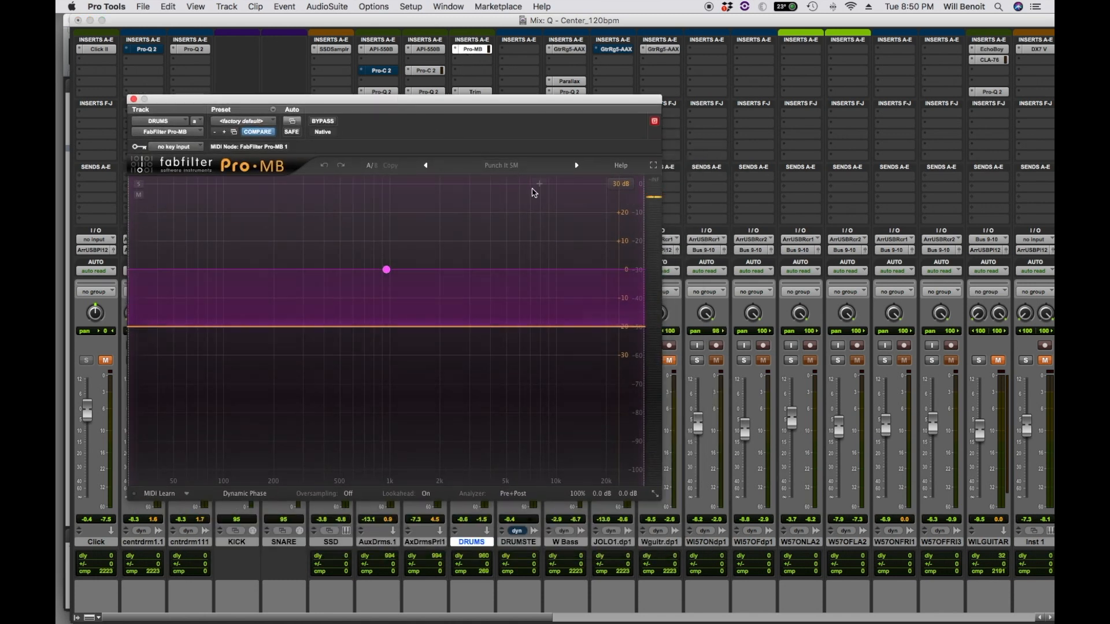
click(503, 166)
mouse_move(503, 202)
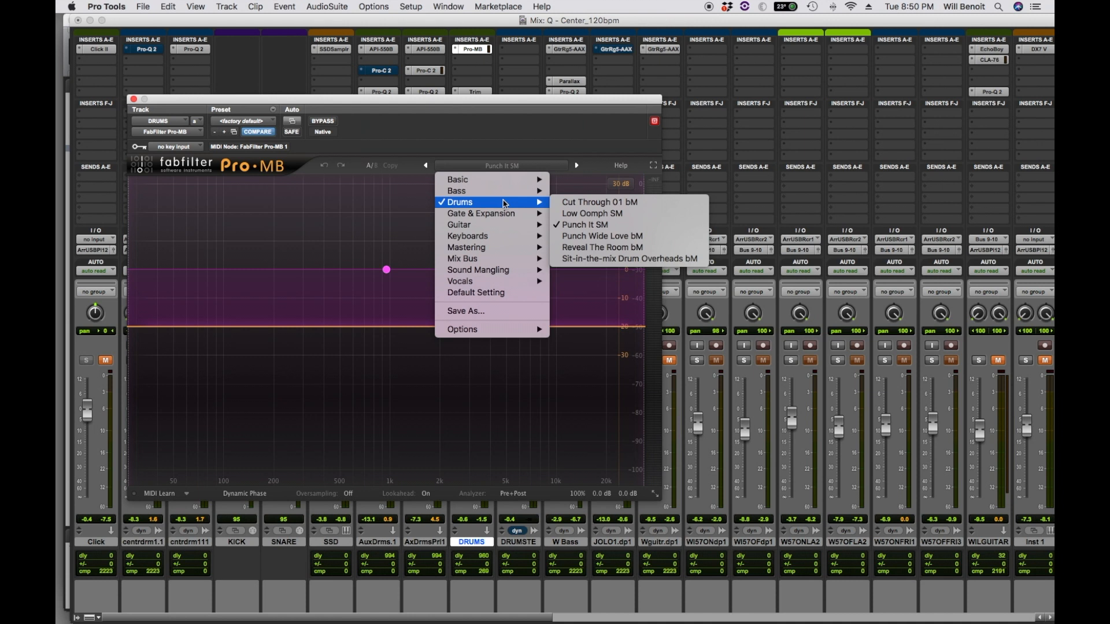
click(602, 225)
click(134, 100)
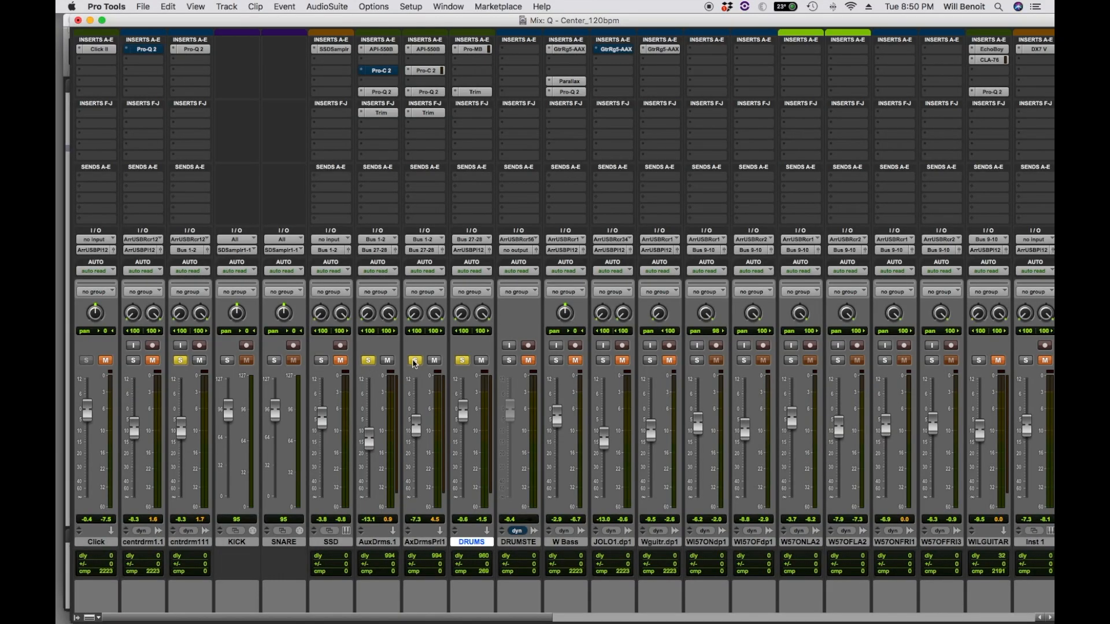
- Play back the soloed duplicate center drum clip from bar 3 in the Edit window, and stop
key(super+equal)
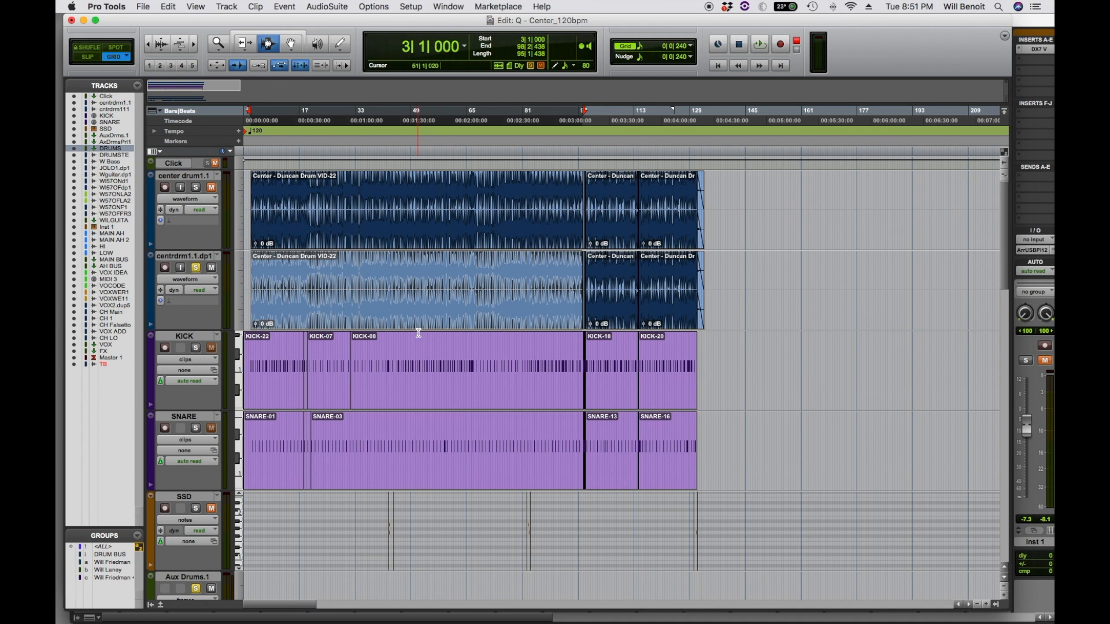
key(space)
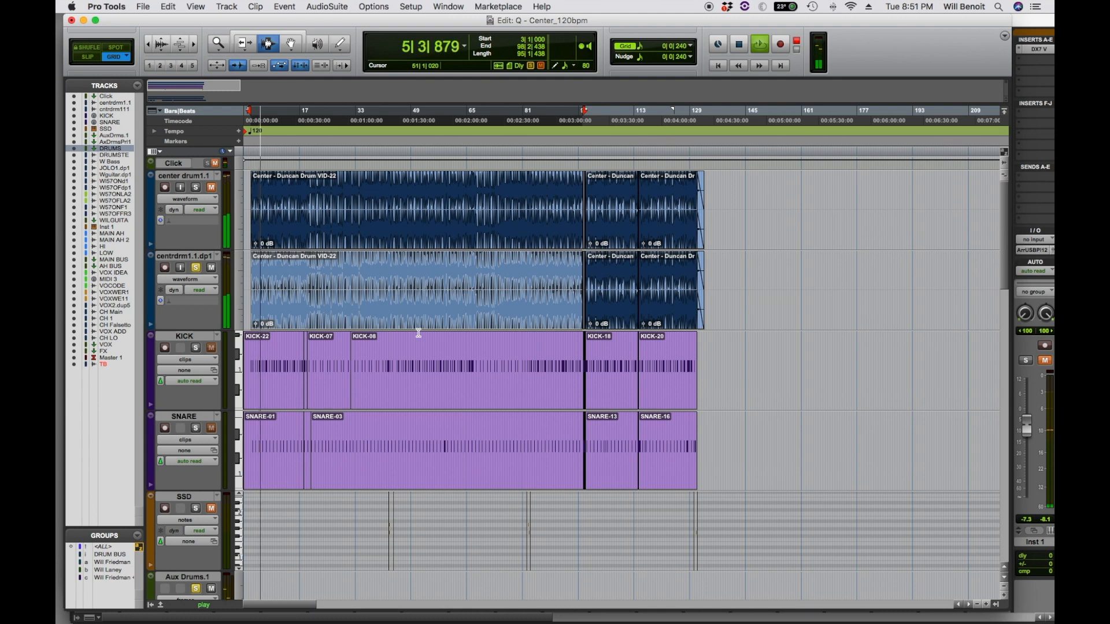
key(space)
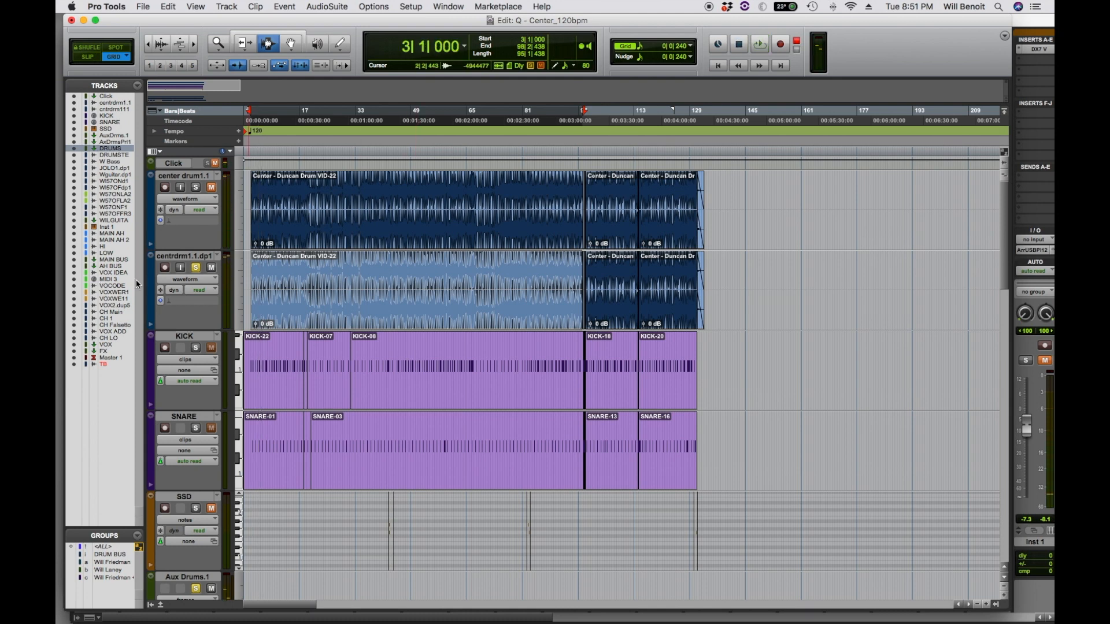
- Try lowering the Pro-Q 2 low cut on the duplicate center drum track to about 31 Hz during playback, and move it back up
key(super+equal)
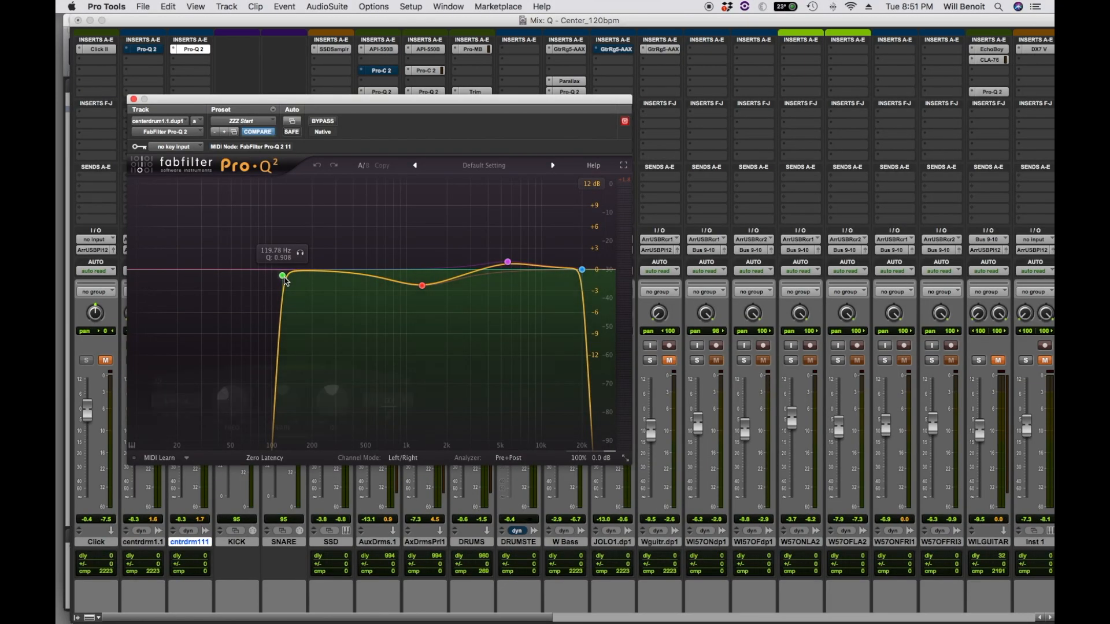
drag(282, 277, 206, 275)
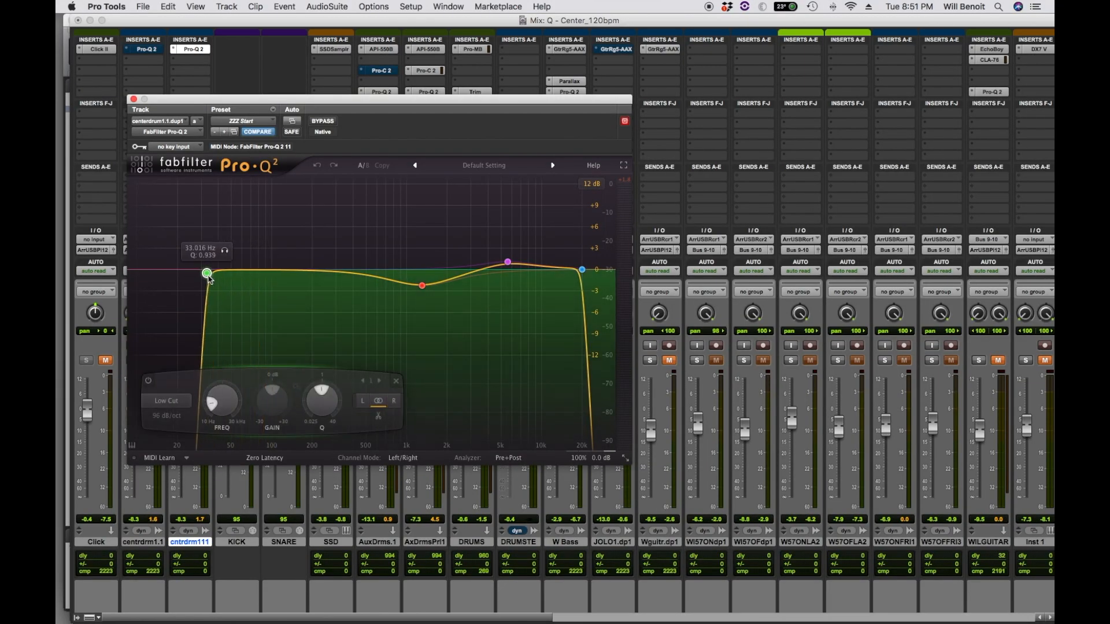
key(space)
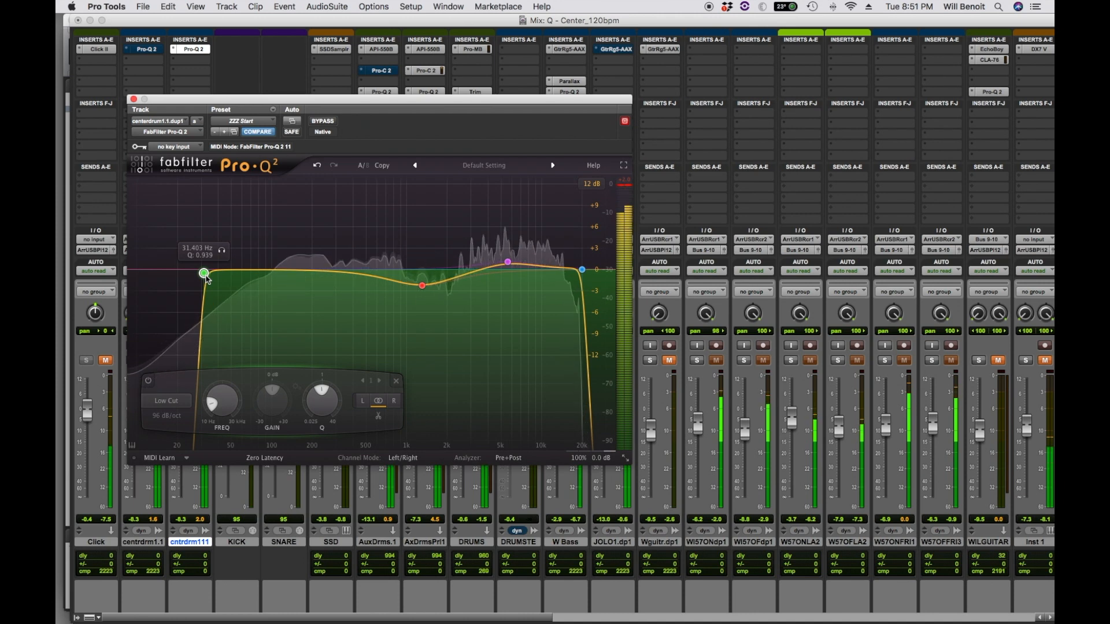
drag(206, 276, 280, 276)
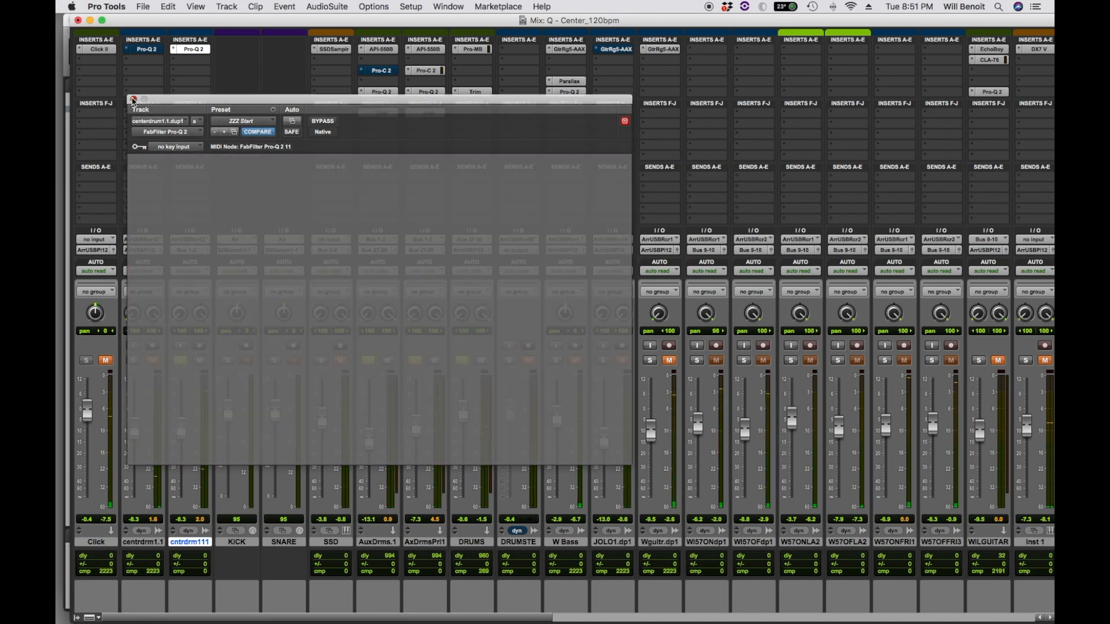
- Switch the solo from the duplicate center drum track to KICK, SNARE and SSD, and open the SSD track's SSDSampler
click(181, 360)
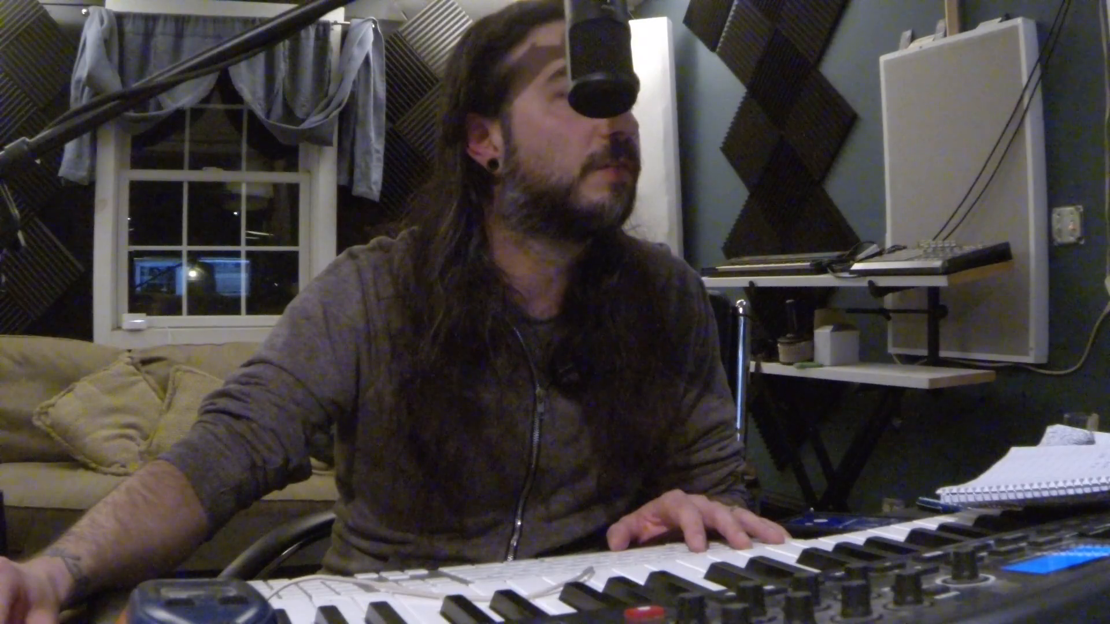
click(227, 360)
click(274, 360)
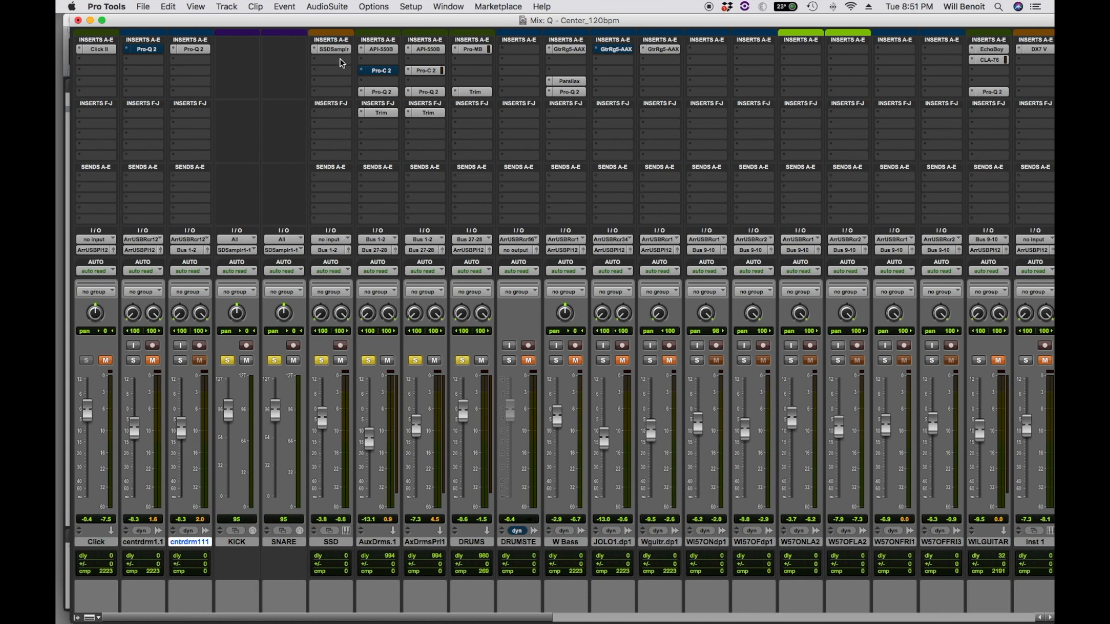
click(340, 51)
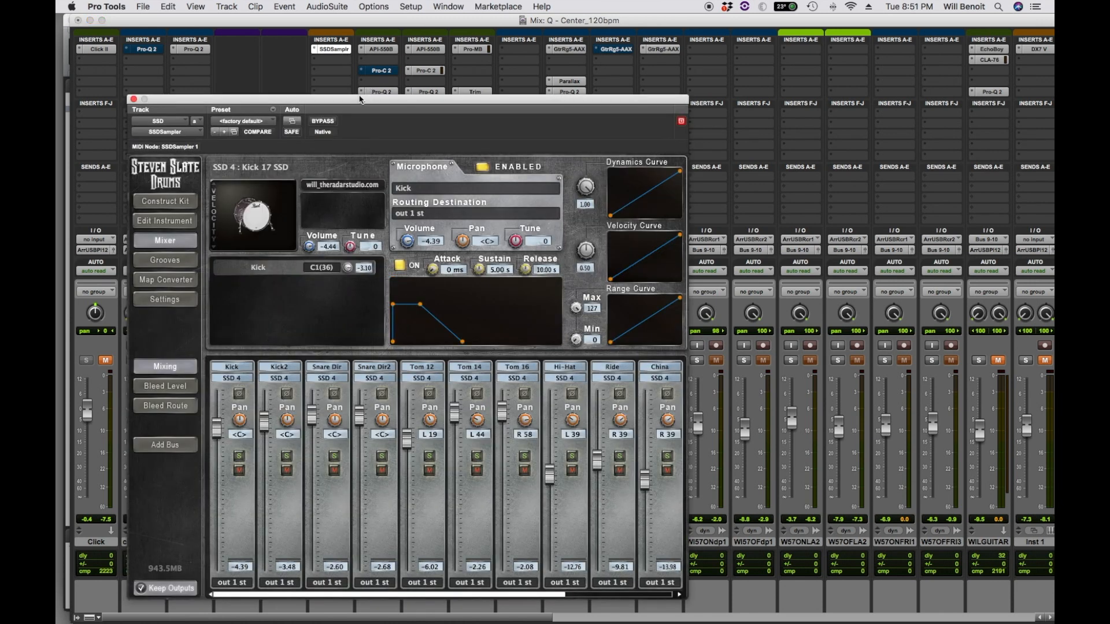
- Browse SSDSampler's SSD 4 kit presets, pick CLA Hybrid in the 09 SSD Classic category without loading it, and close the plug-in
drag(358, 100, 443, 73)
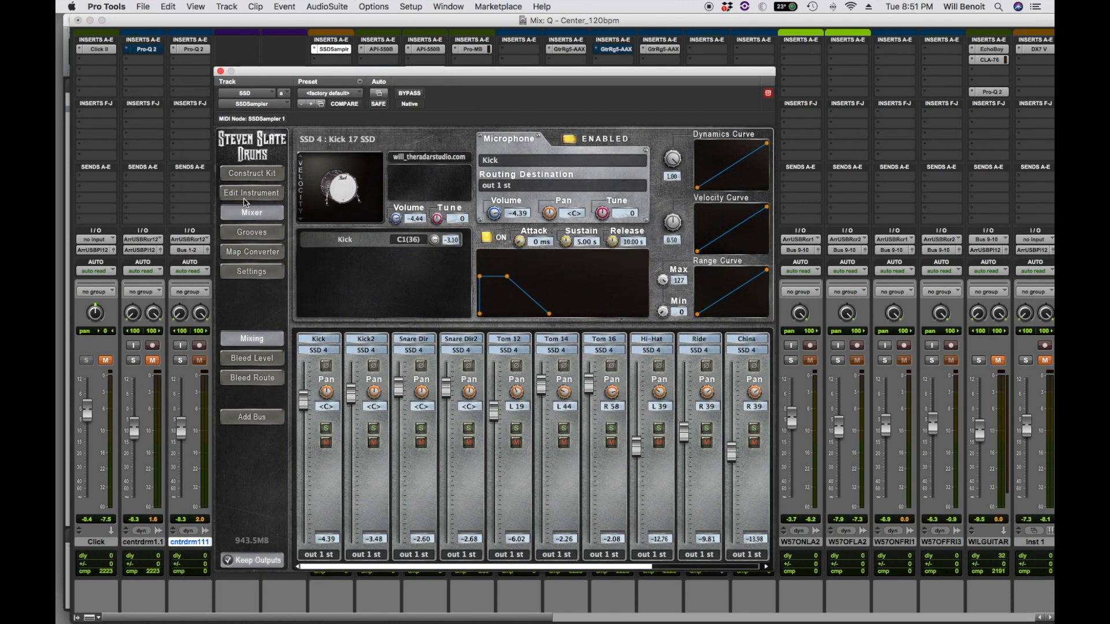
click(248, 196)
click(253, 214)
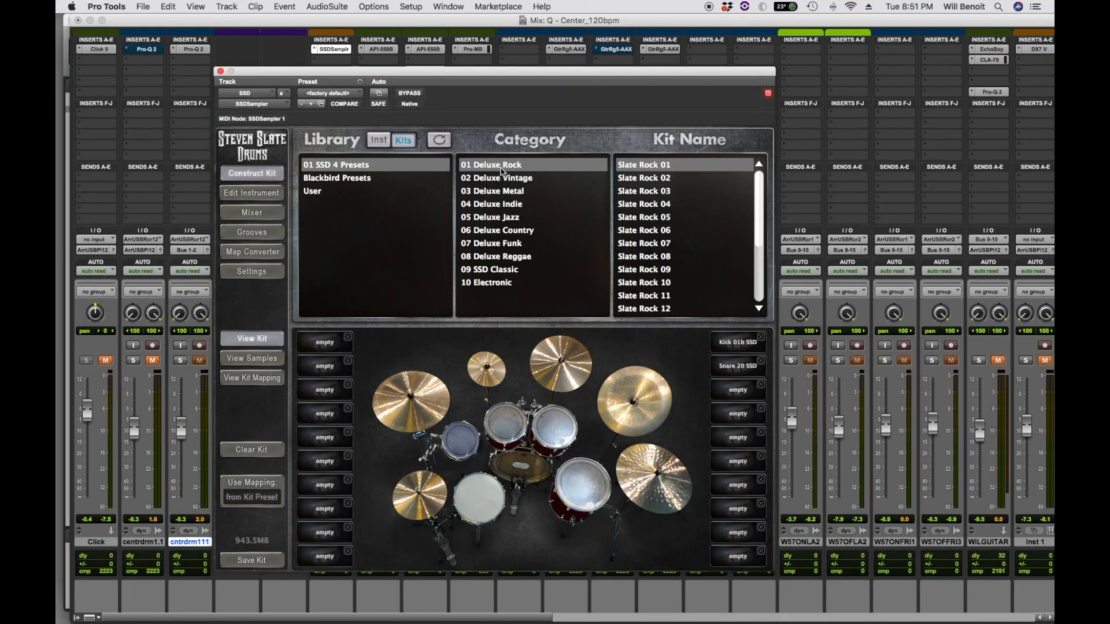
click(487, 270)
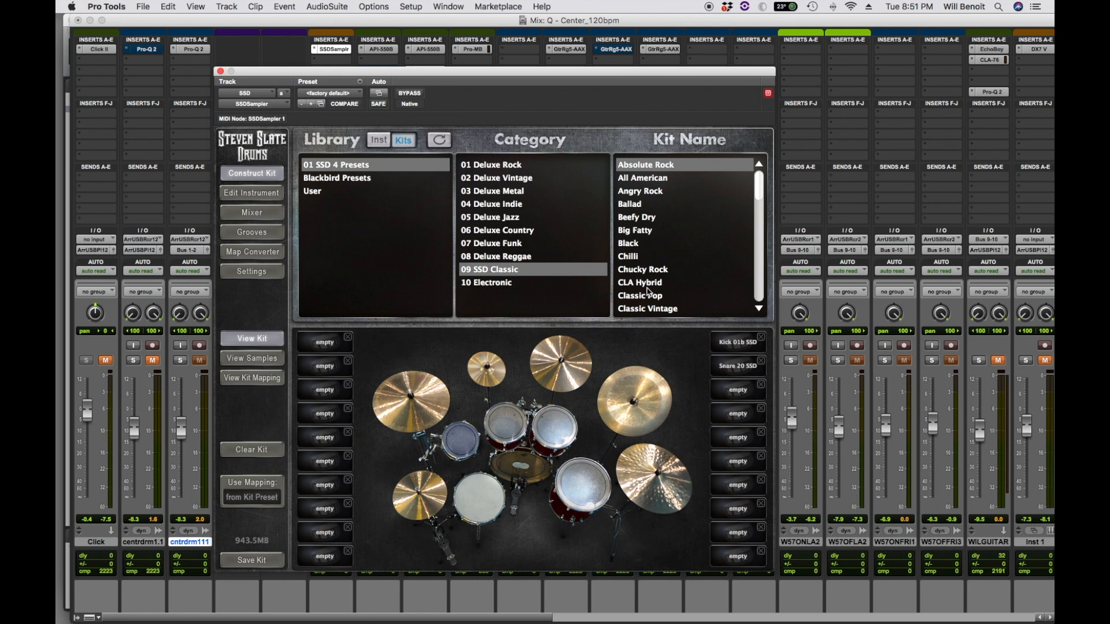
click(654, 283)
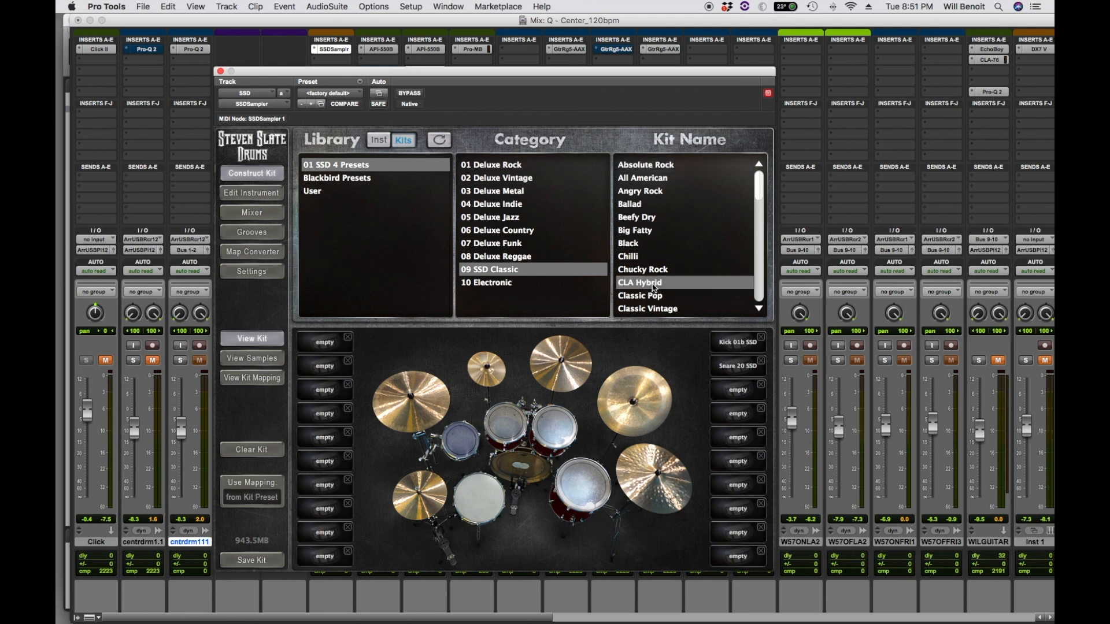
click(220, 71)
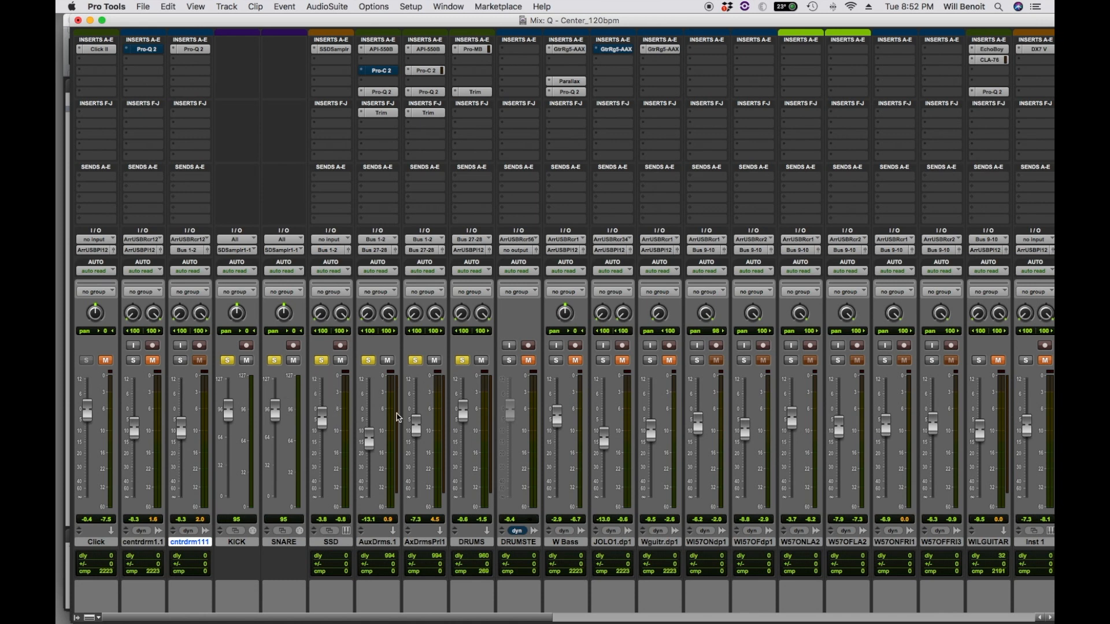
- Examine in the Edit window how the KICK and SNARE notes line up with the center drum hits in bar 3, selecting ranges over them
key(super+equal)
key(super+bracketright)
key(super+bracketright)
key(super+bracketright)
key(super+bracketright)
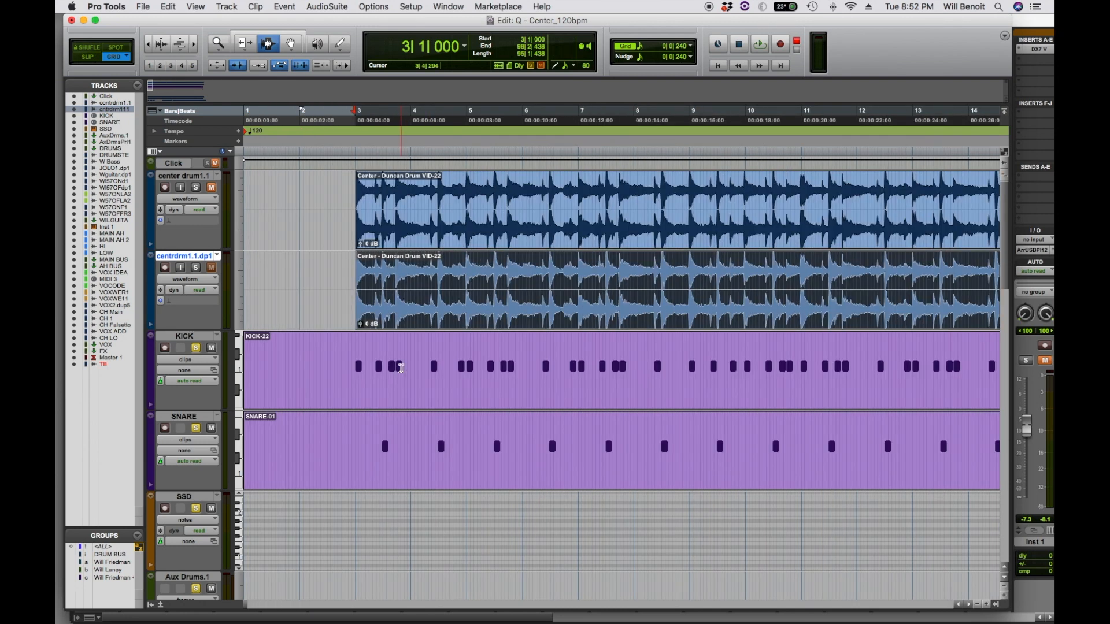
click(386, 305)
key(super+bracketright)
key(super+bracketright)
key(super+bracketright)
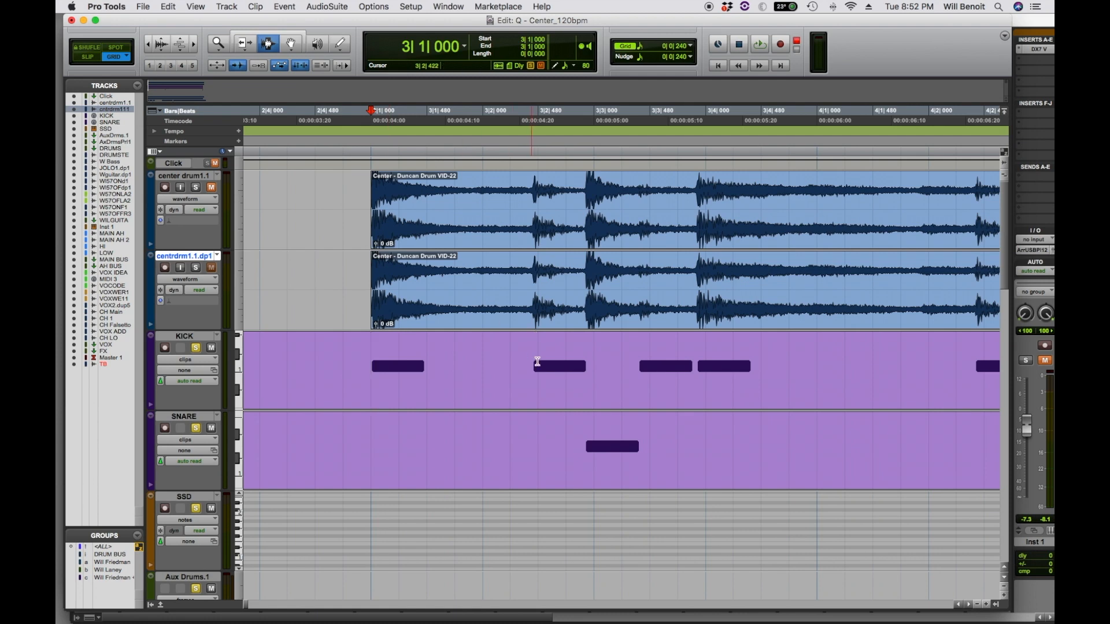
drag(378, 376, 873, 376)
drag(538, 448, 701, 446)
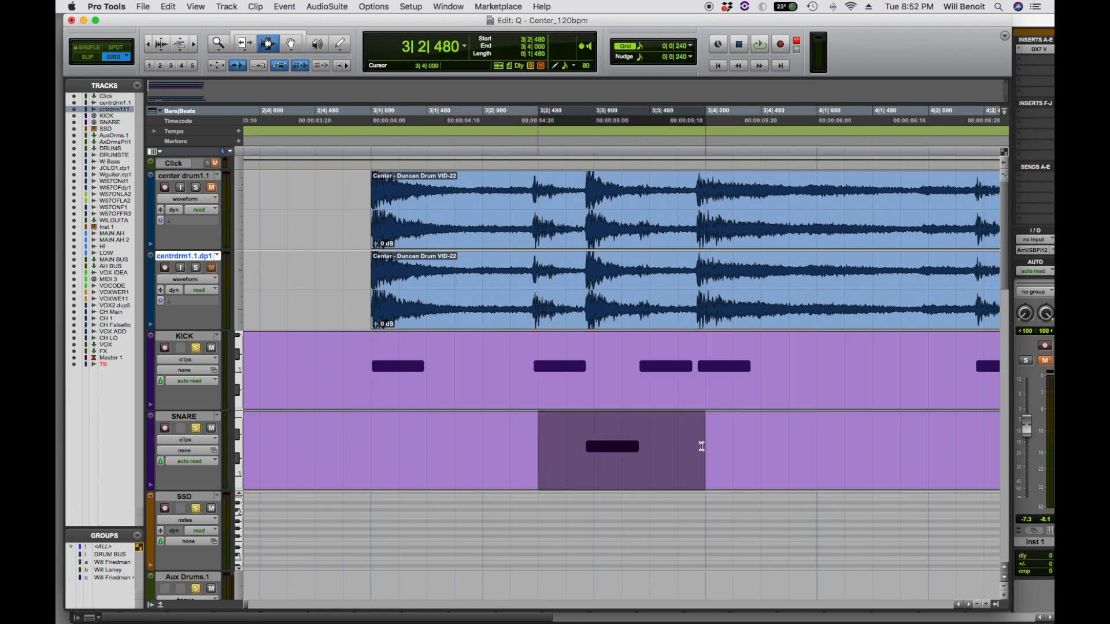
- Look over the KICK and SNARE MIDI clips further along the song, selecting a SNARE passage from about bar 16 to bar 23
key(super+bracketleft)
key(super+bracketleft)
key(super+bracketleft)
key(super+bracketleft)
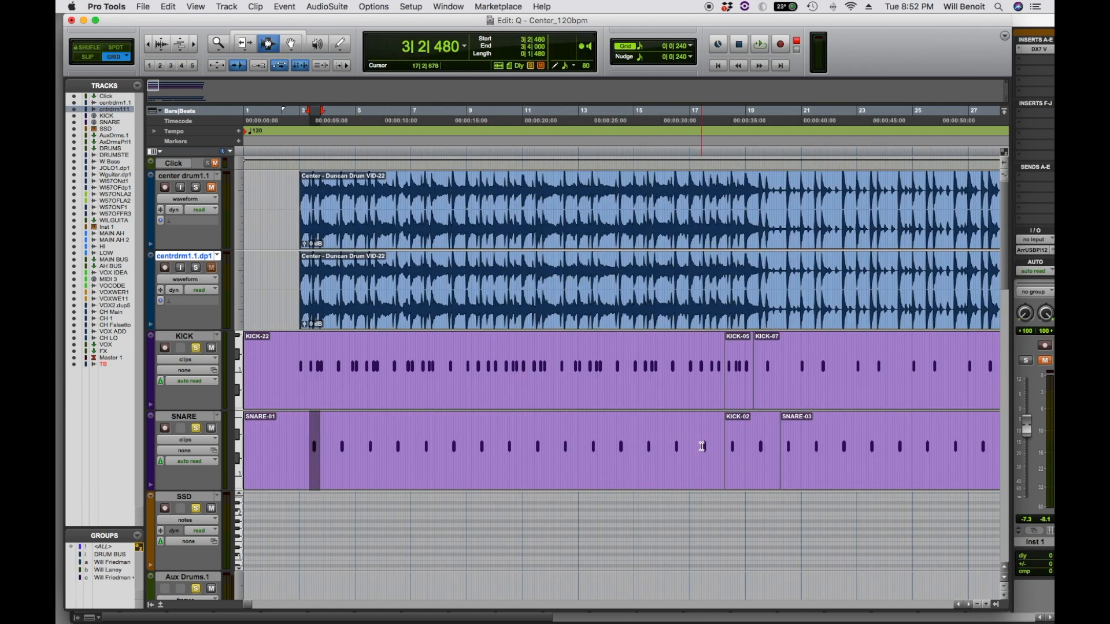
key(super+bracketleft)
drag(806, 532, 853, 538)
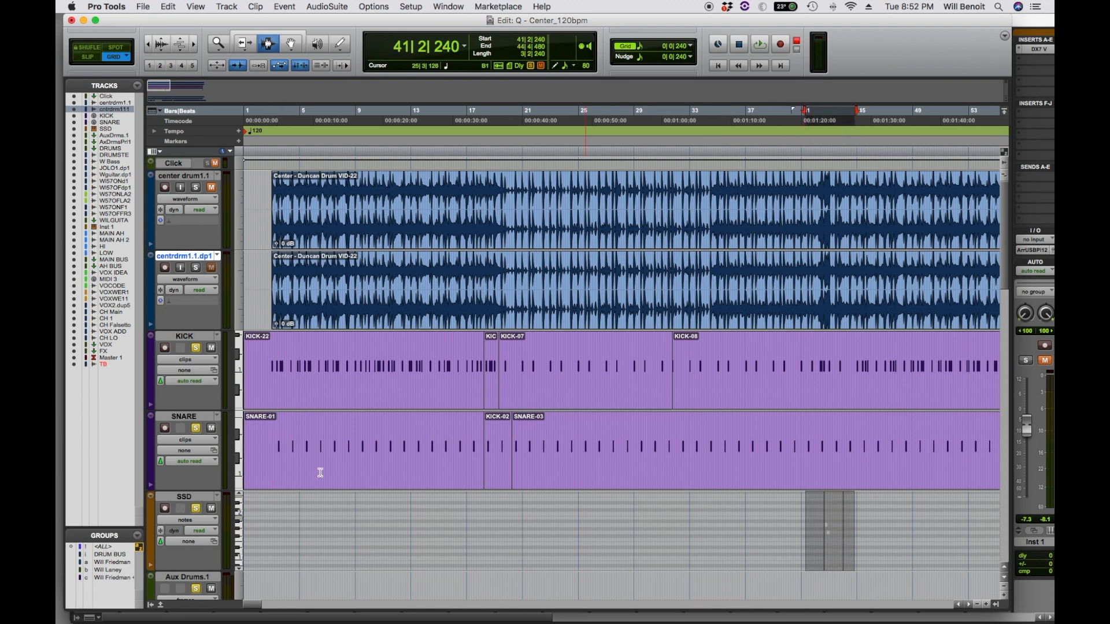
click(210, 338)
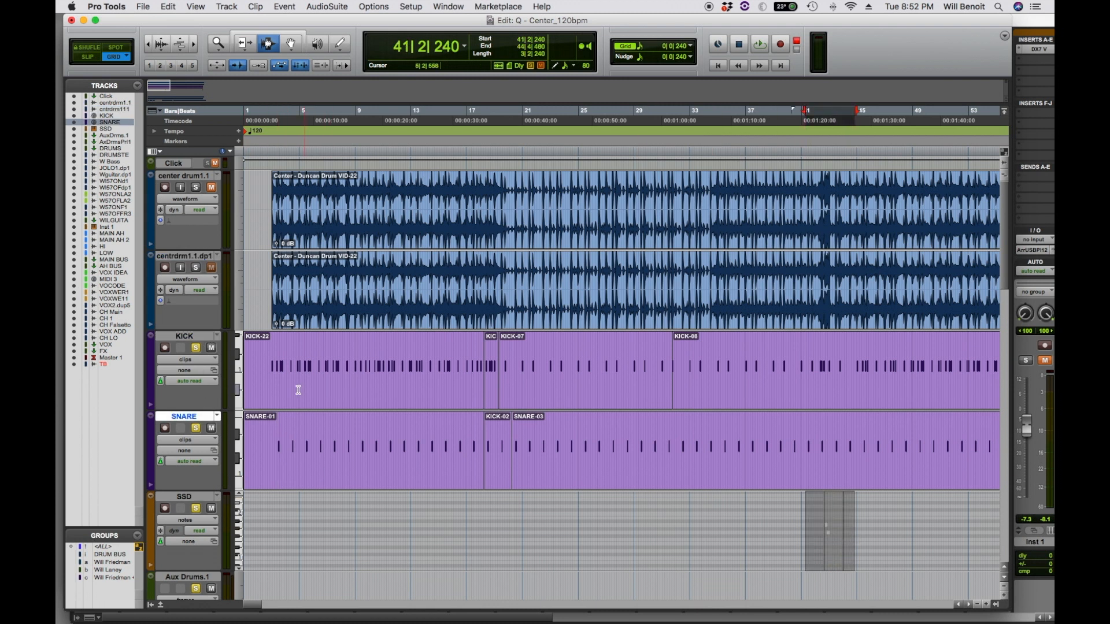
drag(298, 390, 508, 392)
drag(508, 430, 611, 429)
drag(460, 454, 553, 456)
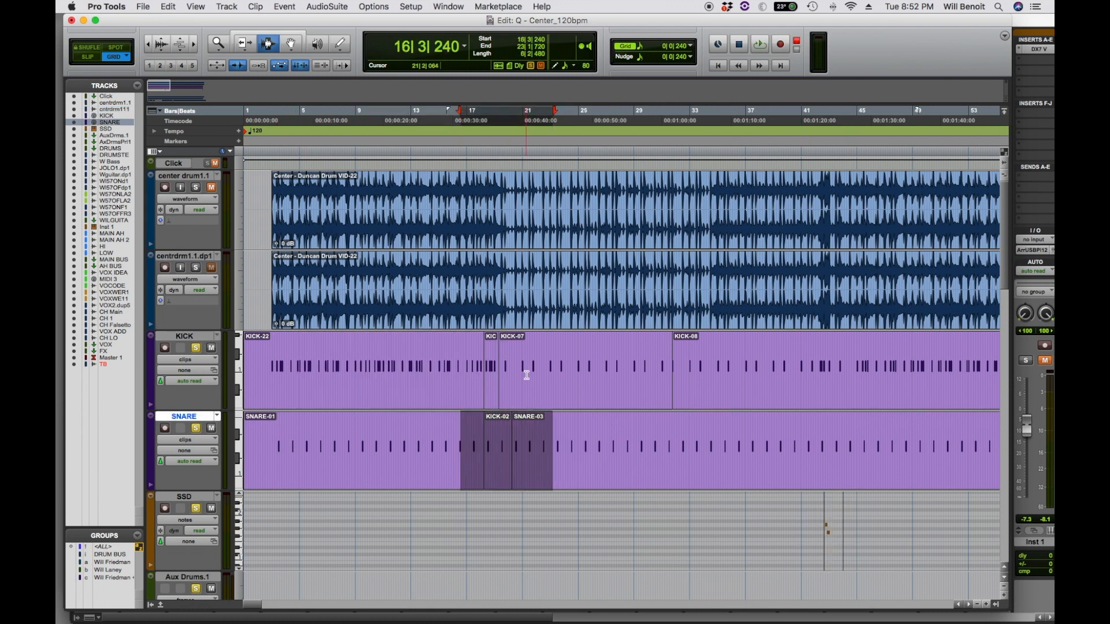
drag(527, 375, 560, 378)
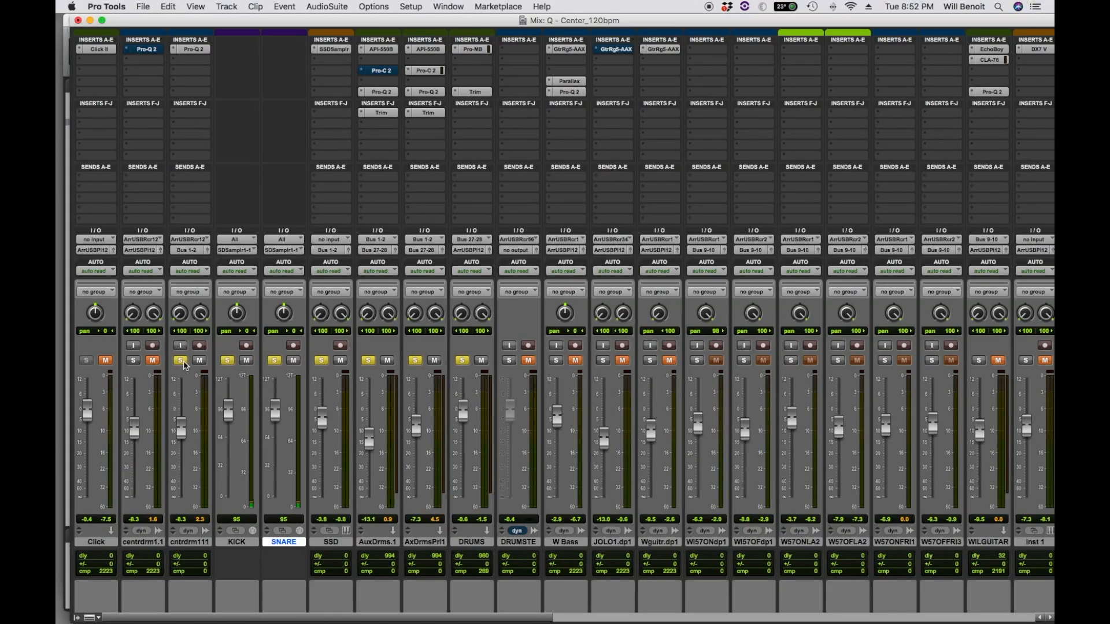
- Play back the soloed duplicate center drums with the sampled kick and snare from just before bar 3, and stop in the Edit window
key(space)
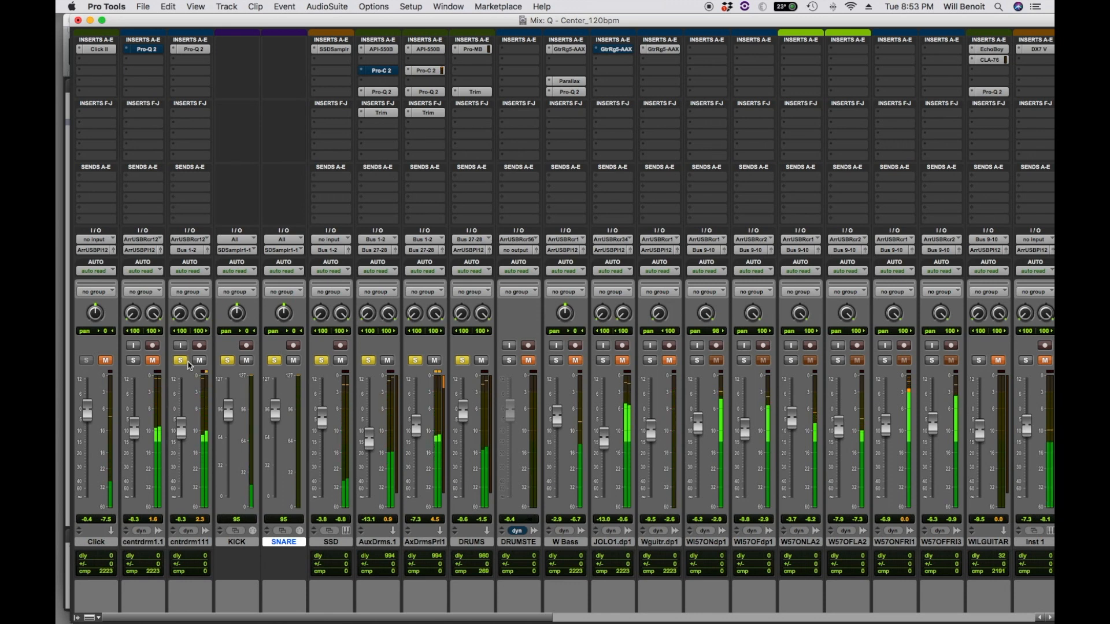
key(super+equal)
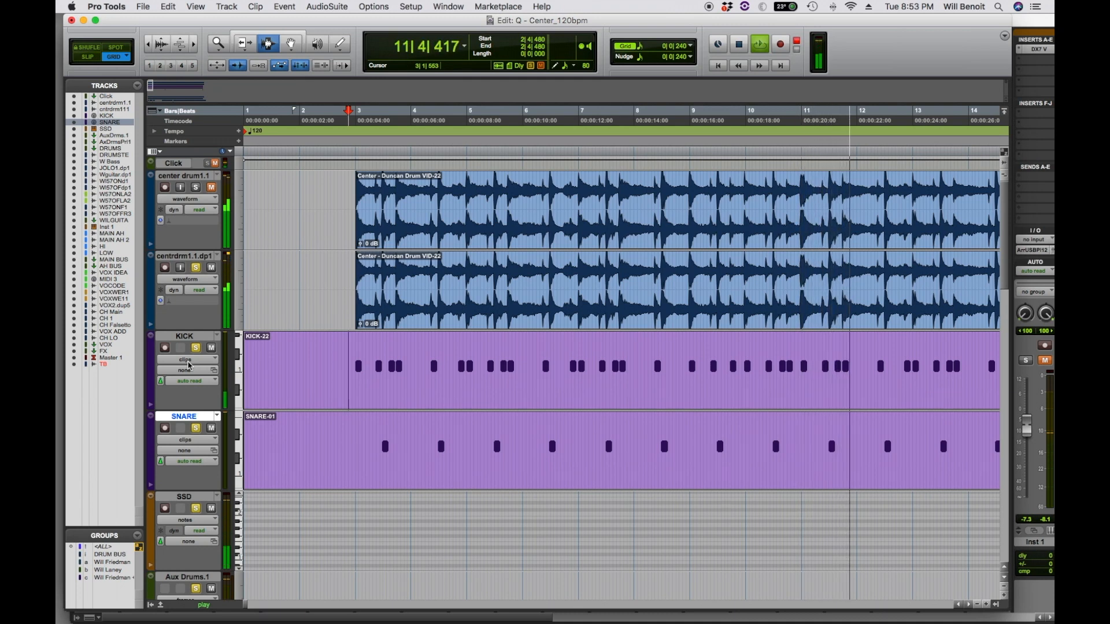
key(super+bracketleft)
key(space)
- Play back the soloed drums and samples from bar 41, through the SSD notes, and stop
scroll(399, 408, right, 10)
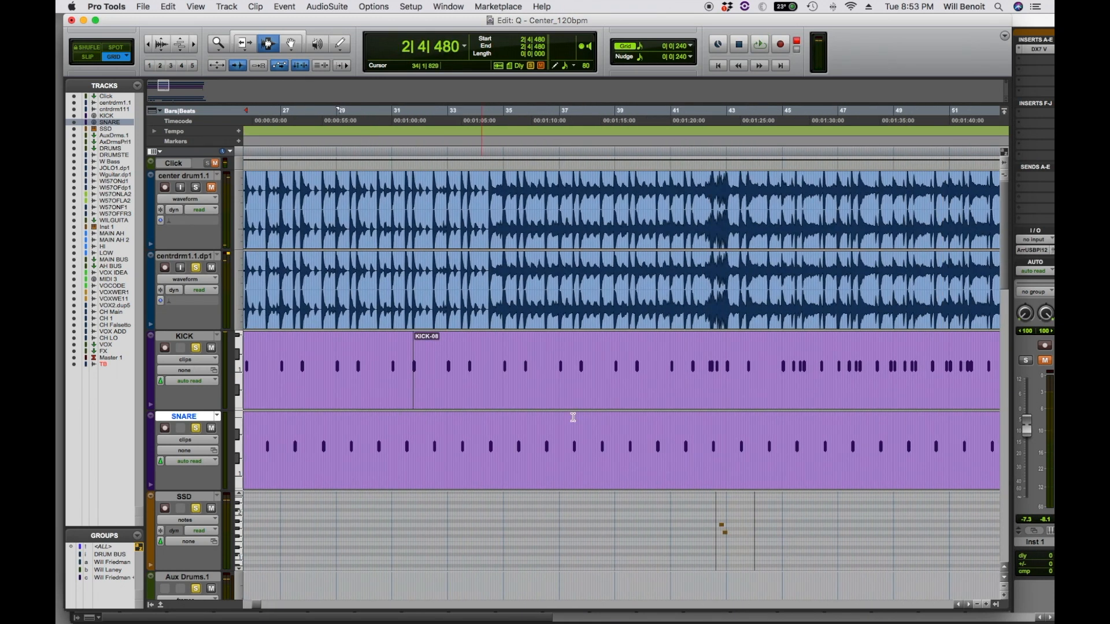
key(space)
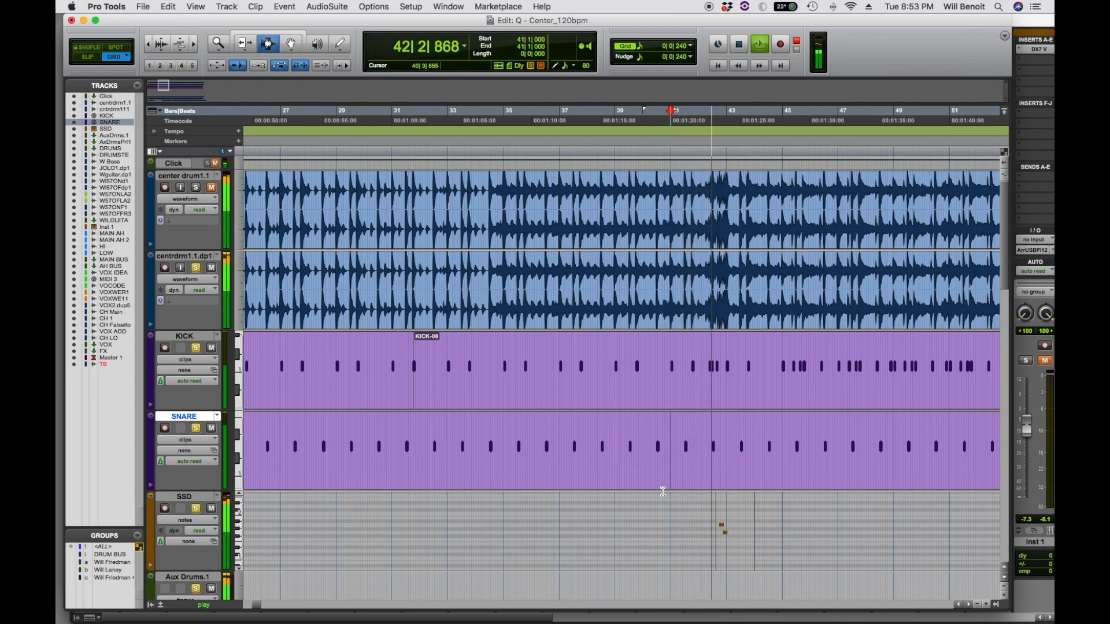
key(space)
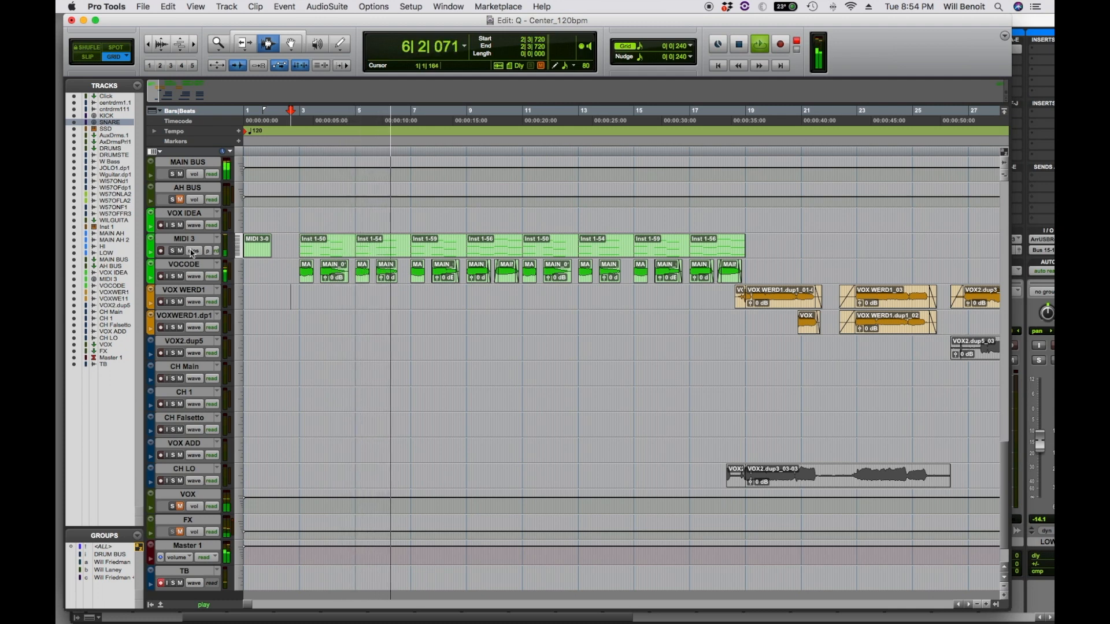
- Mute MAIN AH and MAIN AH 2 in the Mix window during playback to compare, and unmute both
key(super+equal)
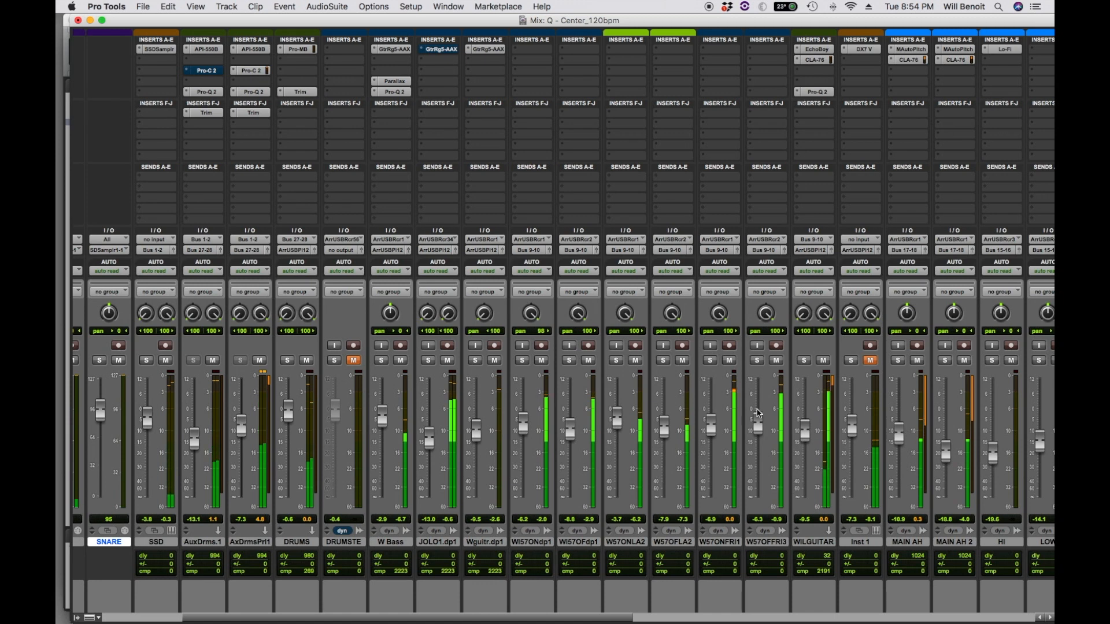
scroll(778, 385, right, 3)
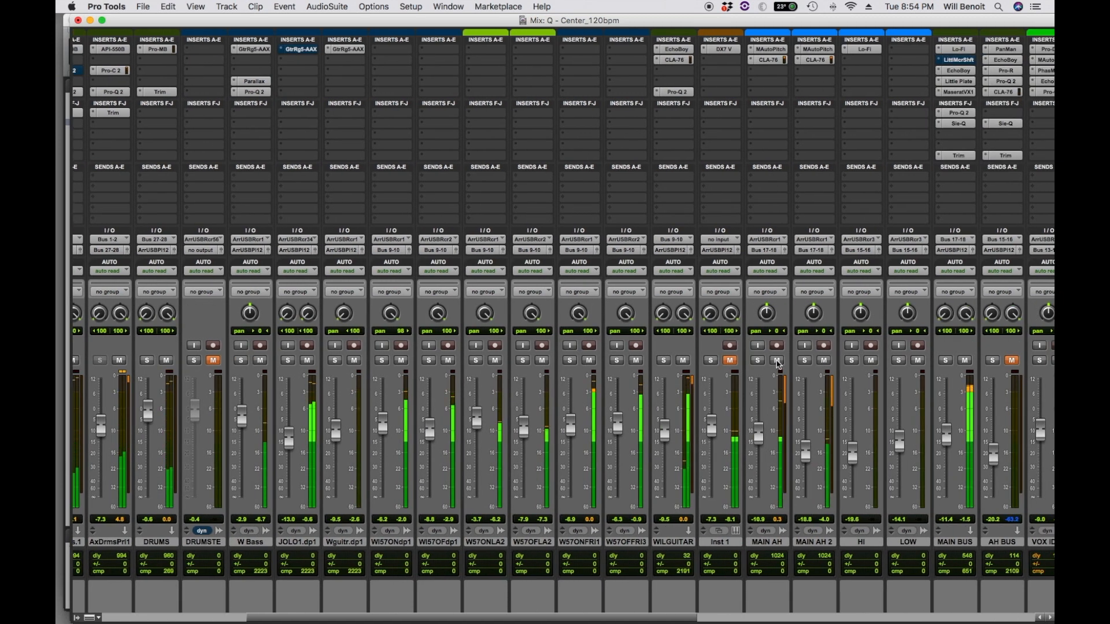
click(776, 360)
click(823, 360)
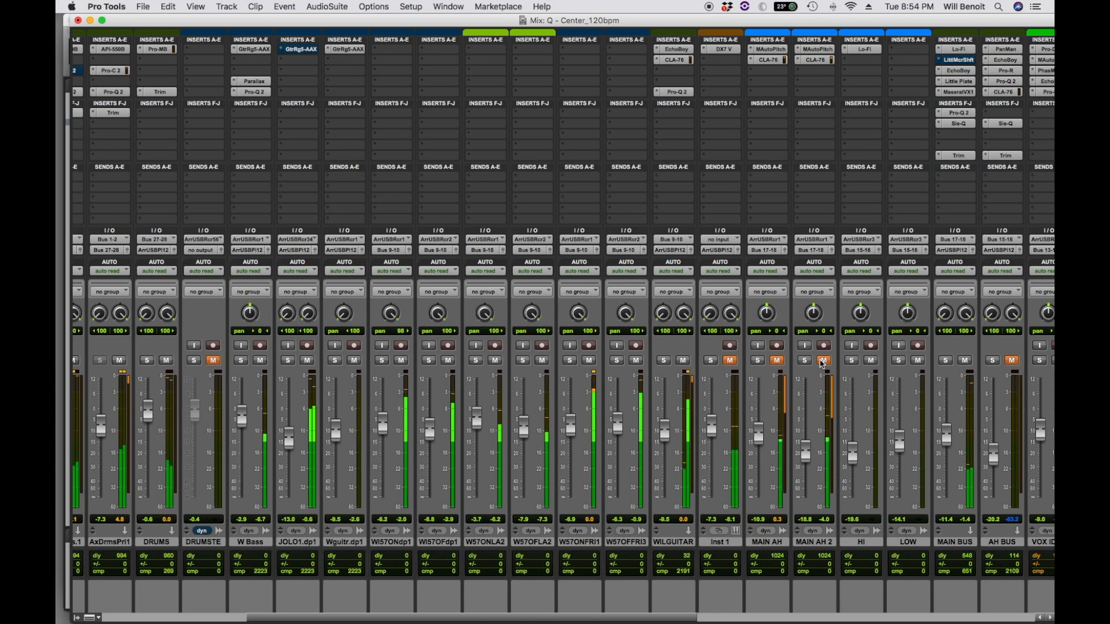
click(823, 360)
click(777, 361)
- Insert a stereo FabFilter Pro-Q 2 on the Master 1 track and load its zzz MASTER Start preset
scroll(782, 364, right, 2)
scroll(782, 363, right, 10)
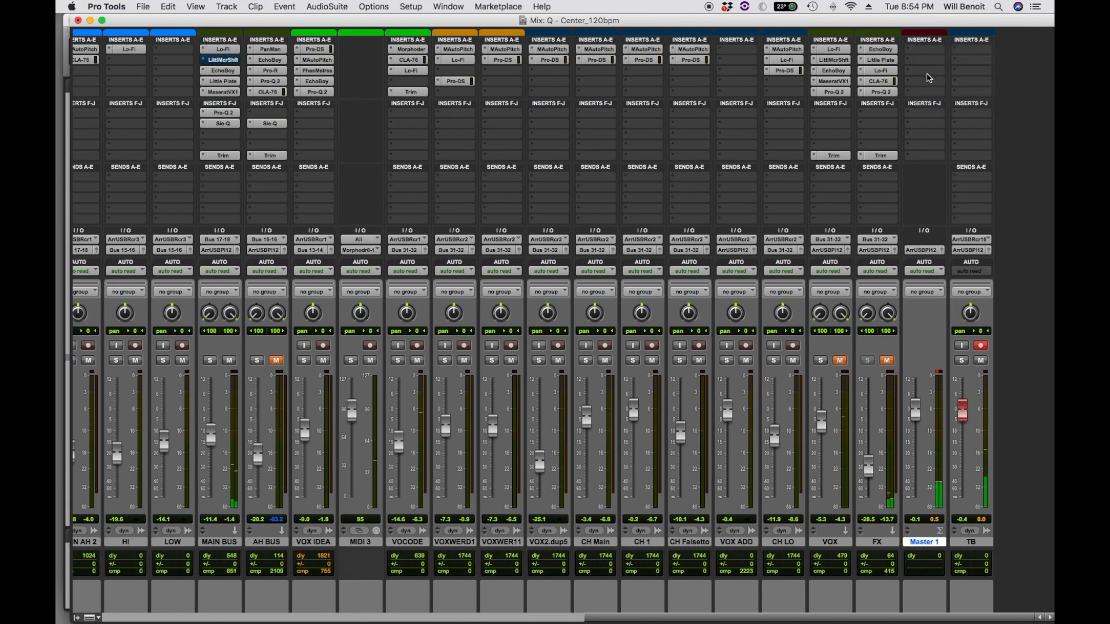
click(930, 54)
mouse_move(938, 78)
mouse_move(885, 78)
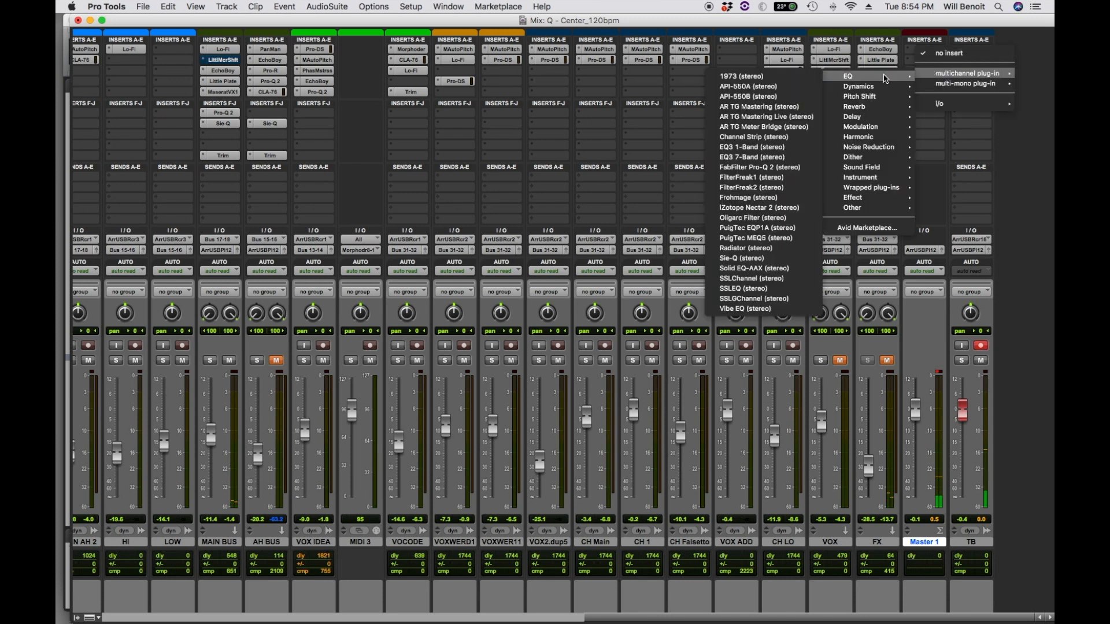
click(815, 168)
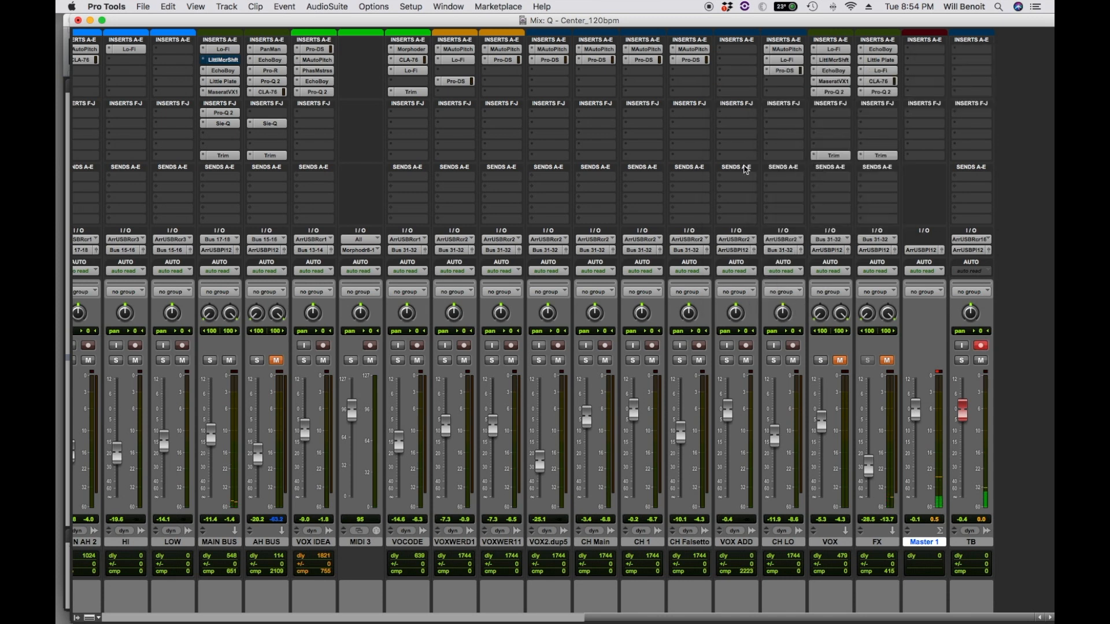
click(340, 93)
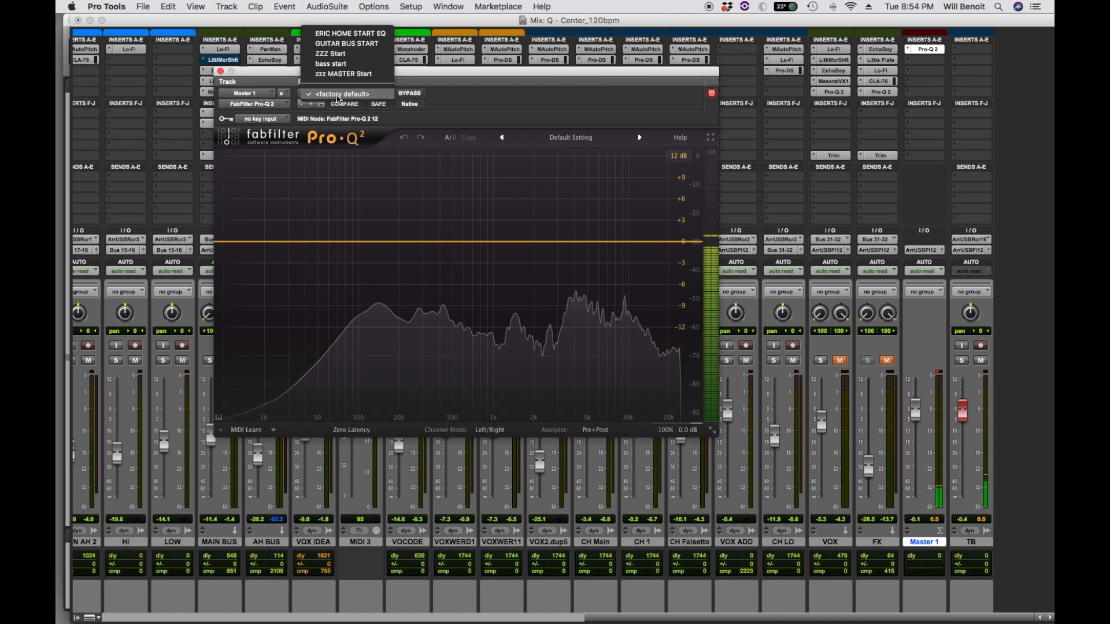
click(354, 73)
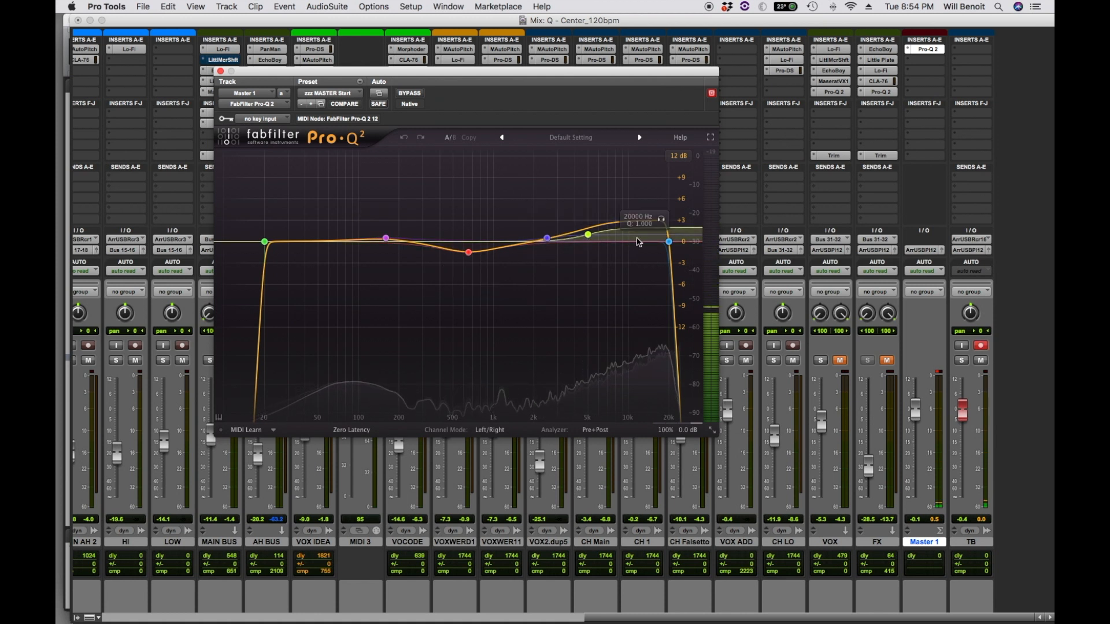
click(924, 59)
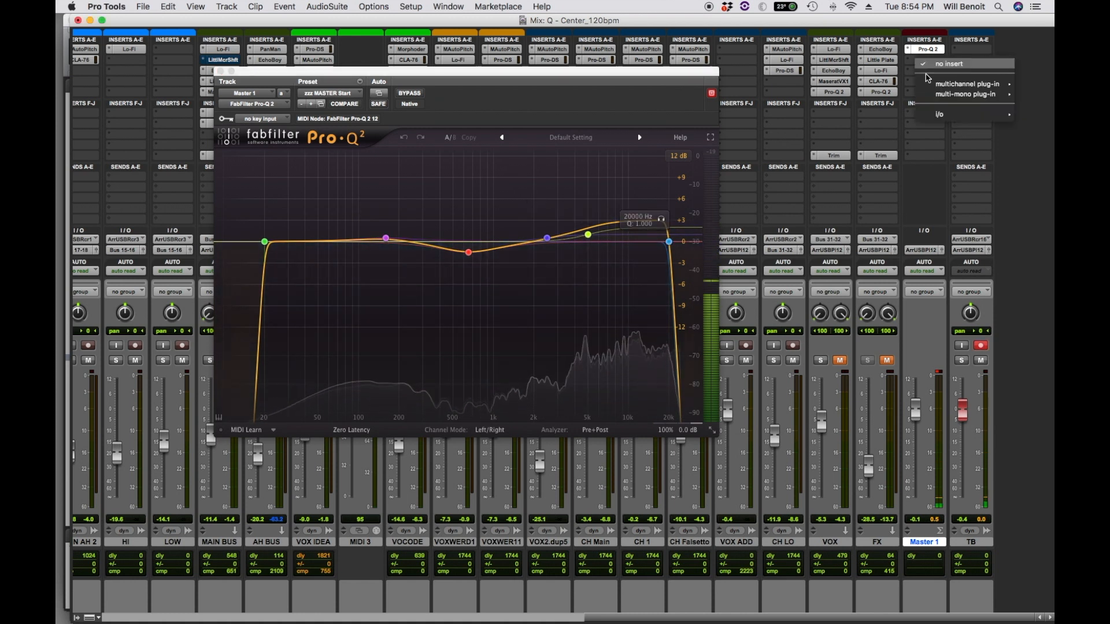
mouse_move(941, 87)
mouse_move(880, 97)
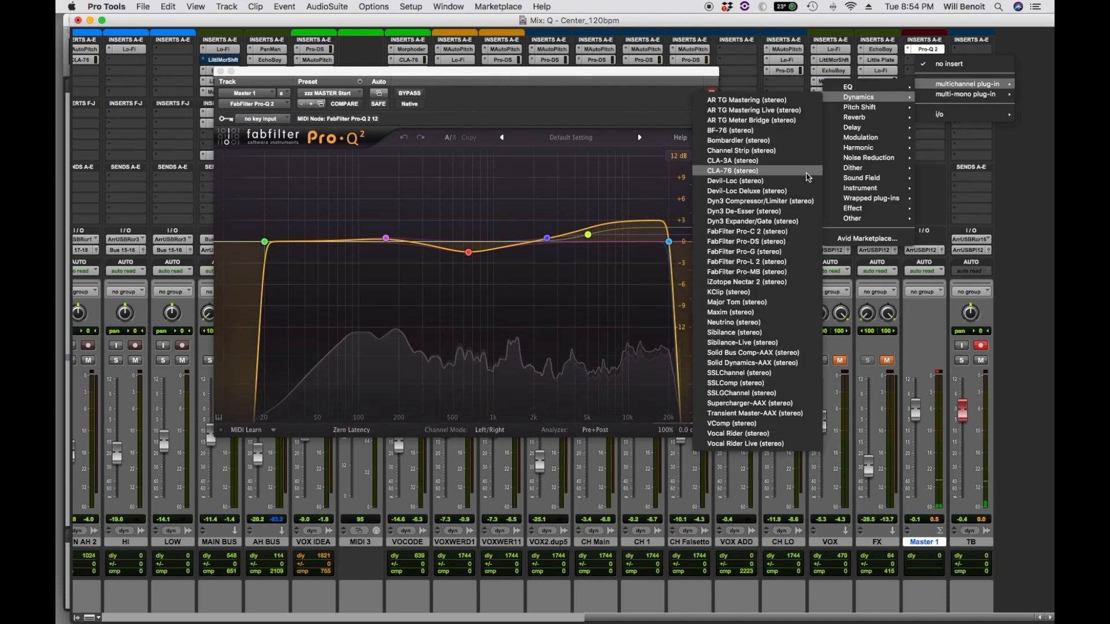
click(759, 22)
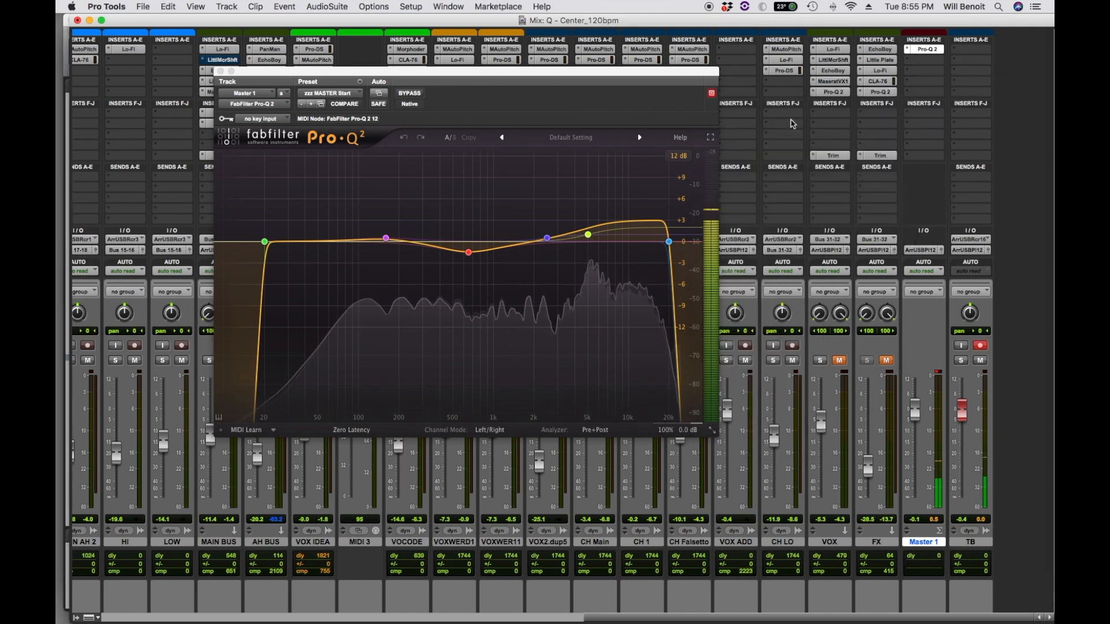
- Bypass the Pro-Q 2 on Master 1 during playback to compare, and switch it back on
click(409, 93)
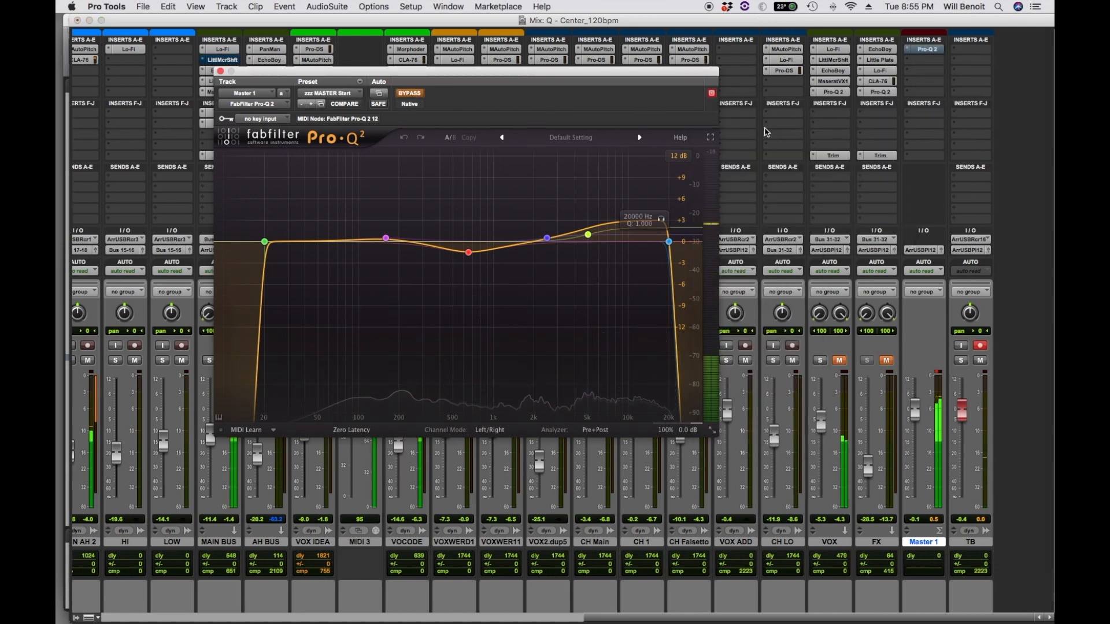
click(939, 374)
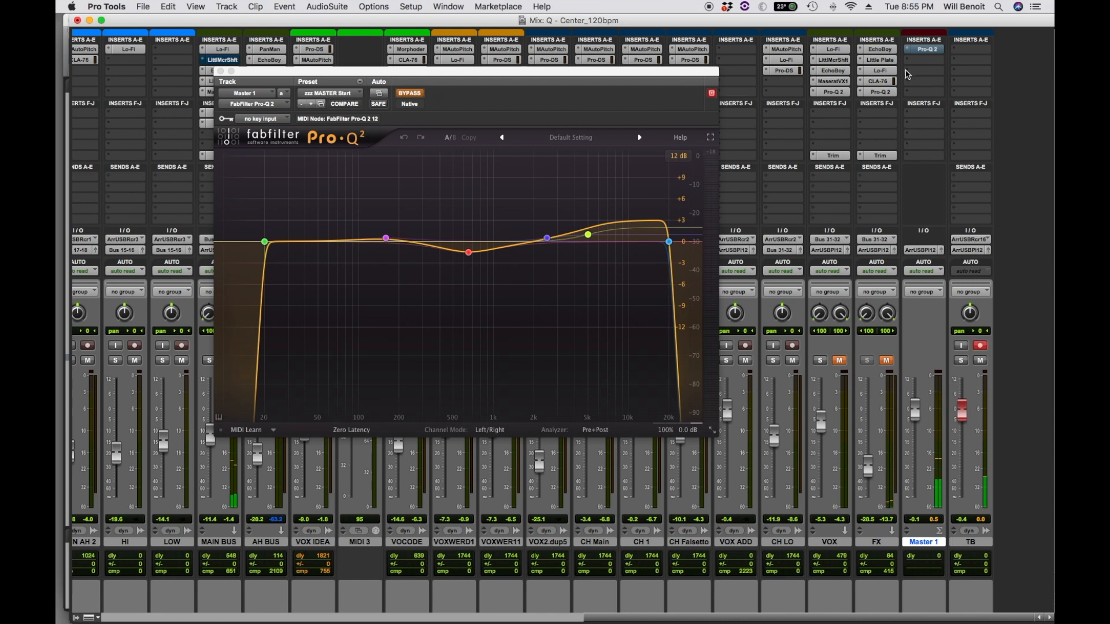
click(410, 93)
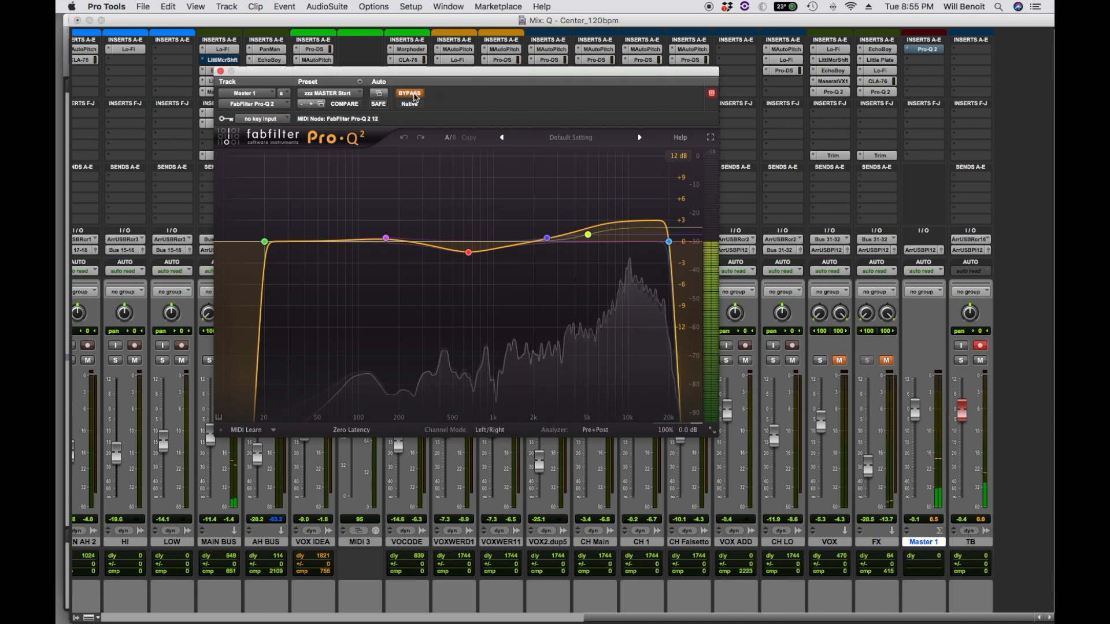
- Insert a stereo FabFilter Pro-L 2 below the Pro-Q 2 on the Master 1 track
click(924, 49)
mouse_move(954, 84)
mouse_move(867, 97)
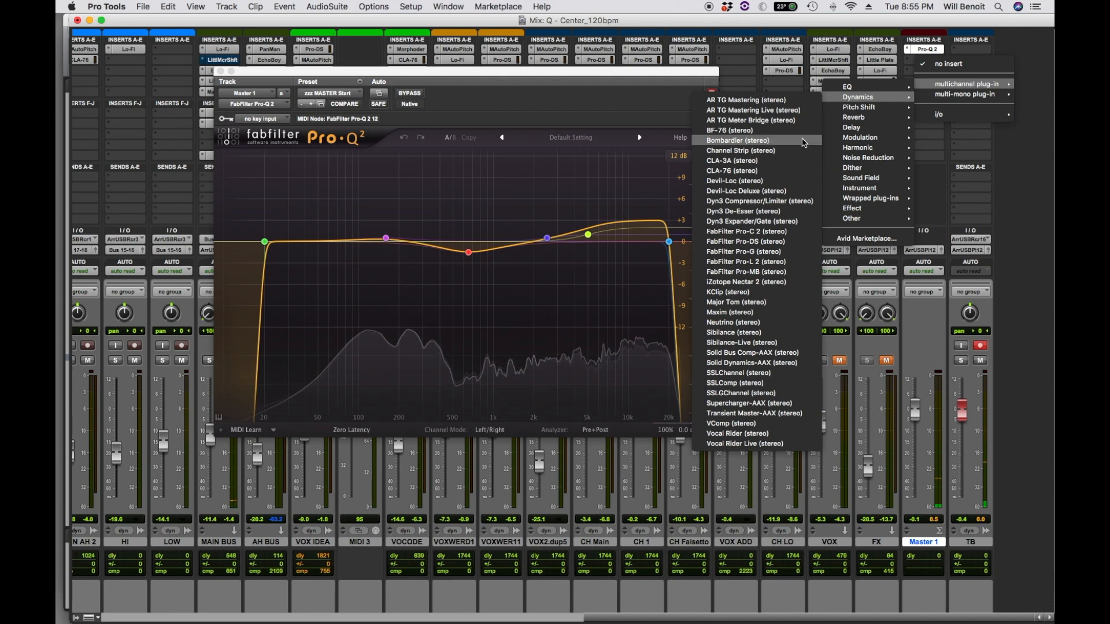
click(787, 263)
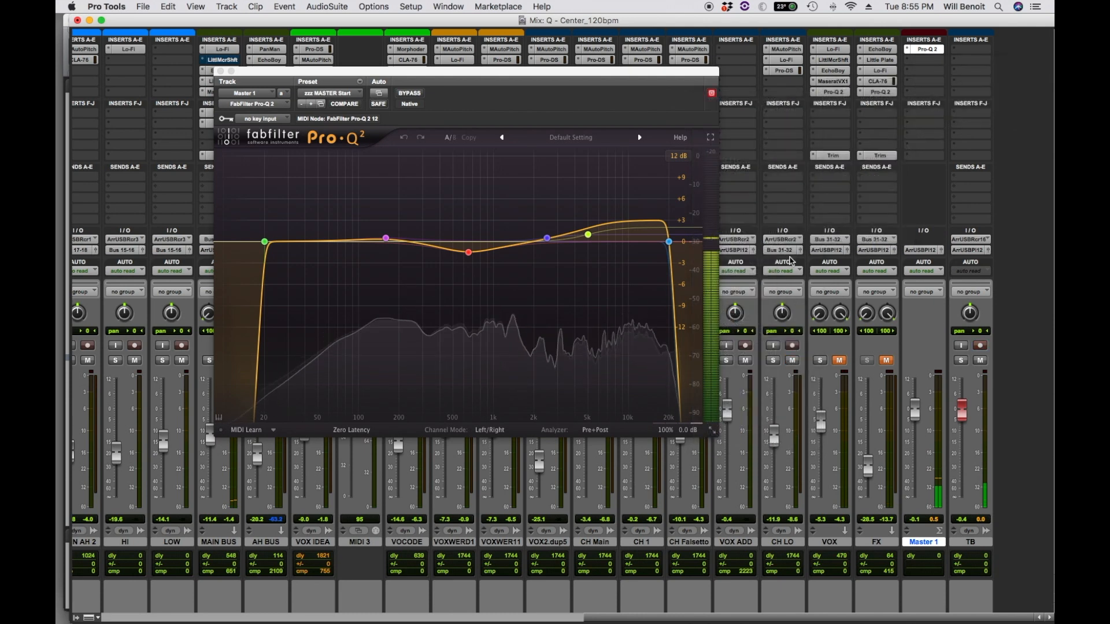
- Load the Bring out the Beat SM preset in Pro-L 2, raise its gain to +6.0 dB, and close the plug-in window
click(596, 138)
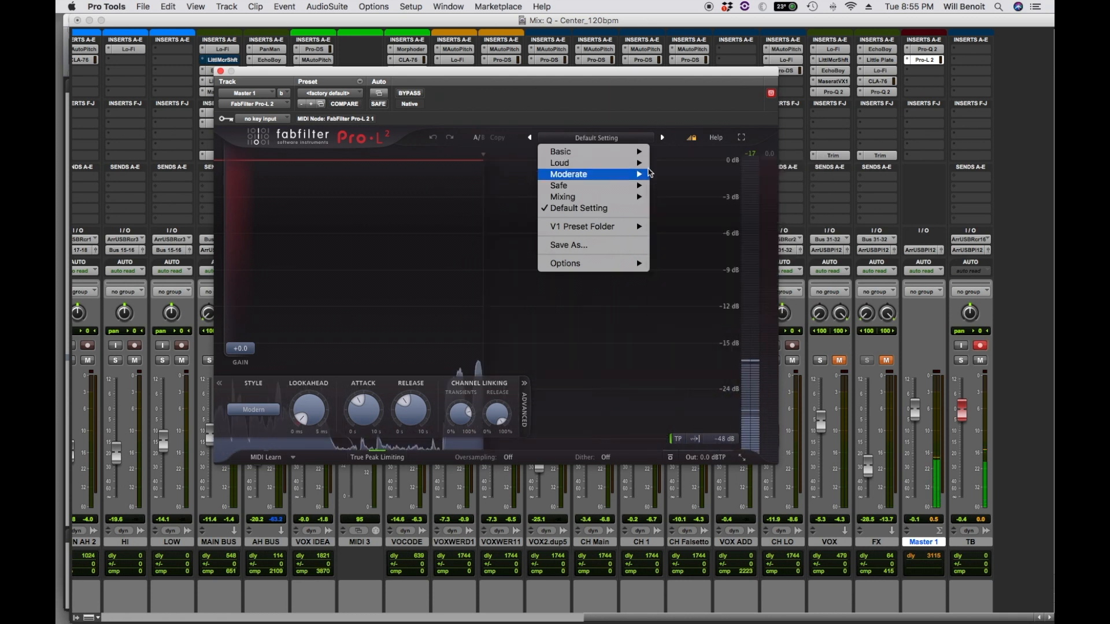
mouse_move(636, 163)
click(674, 165)
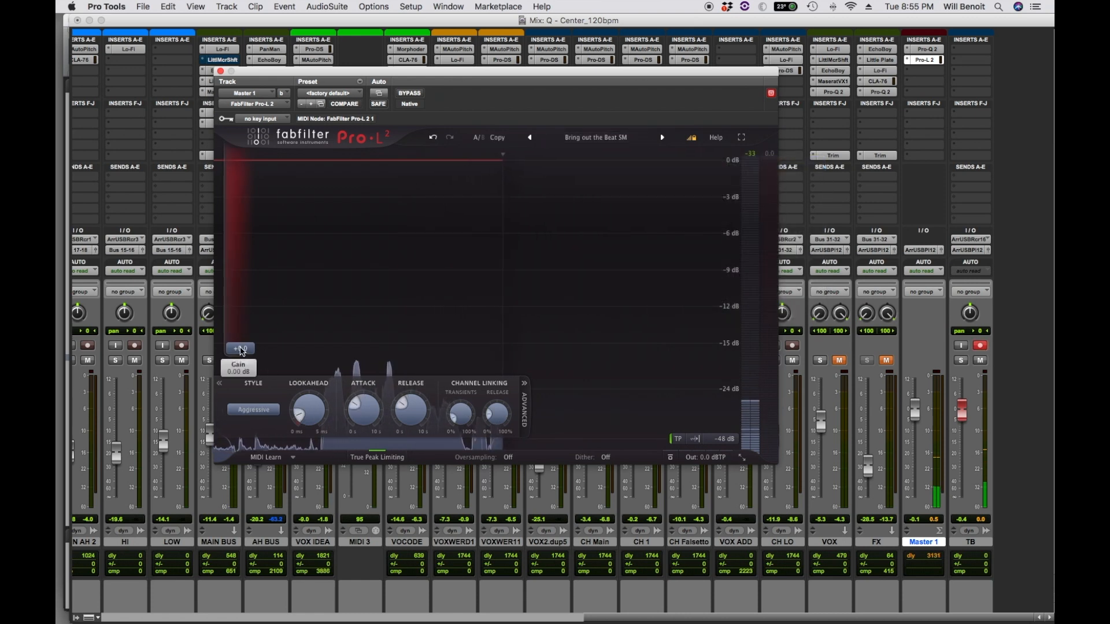
drag(242, 350, 241, 311)
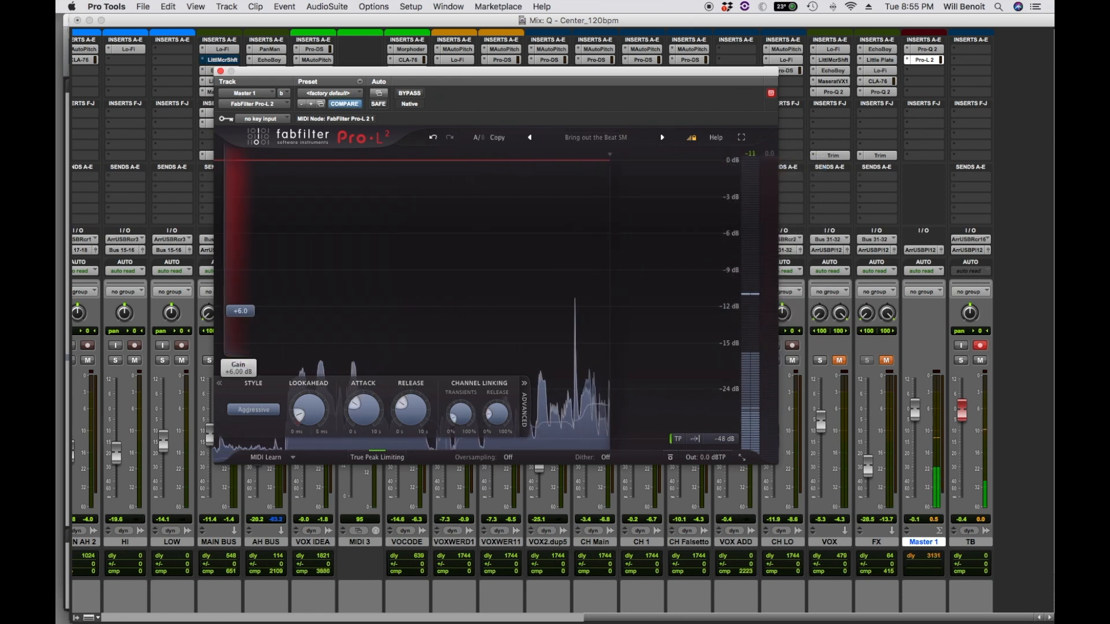
click(220, 72)
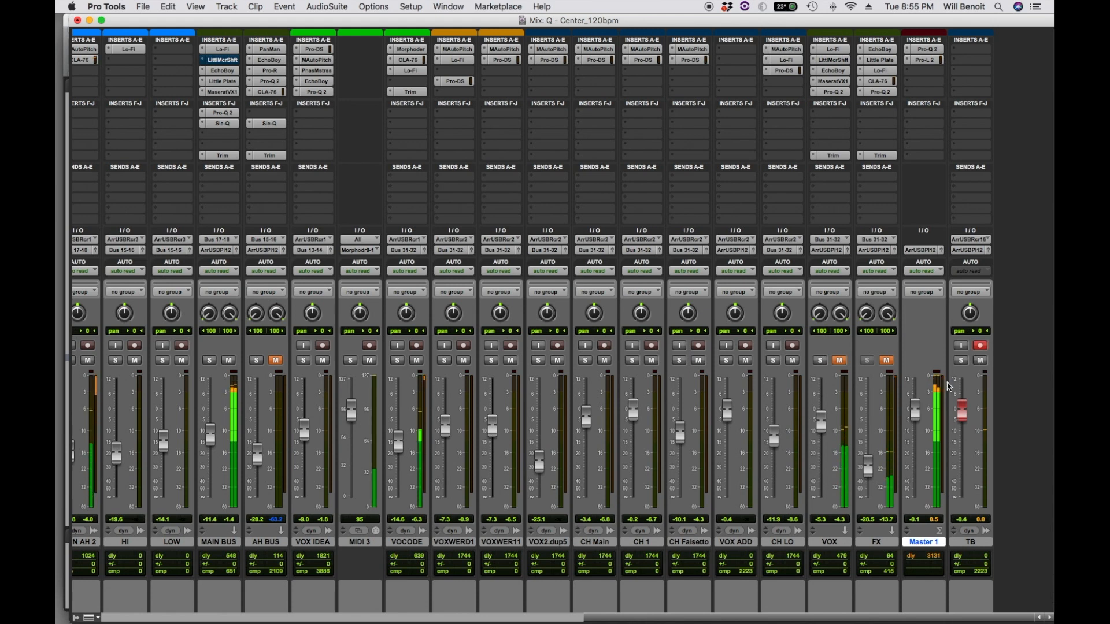
- Mute the MAIN BUS track in the Mix window during playback
scroll(945, 384, left, 15)
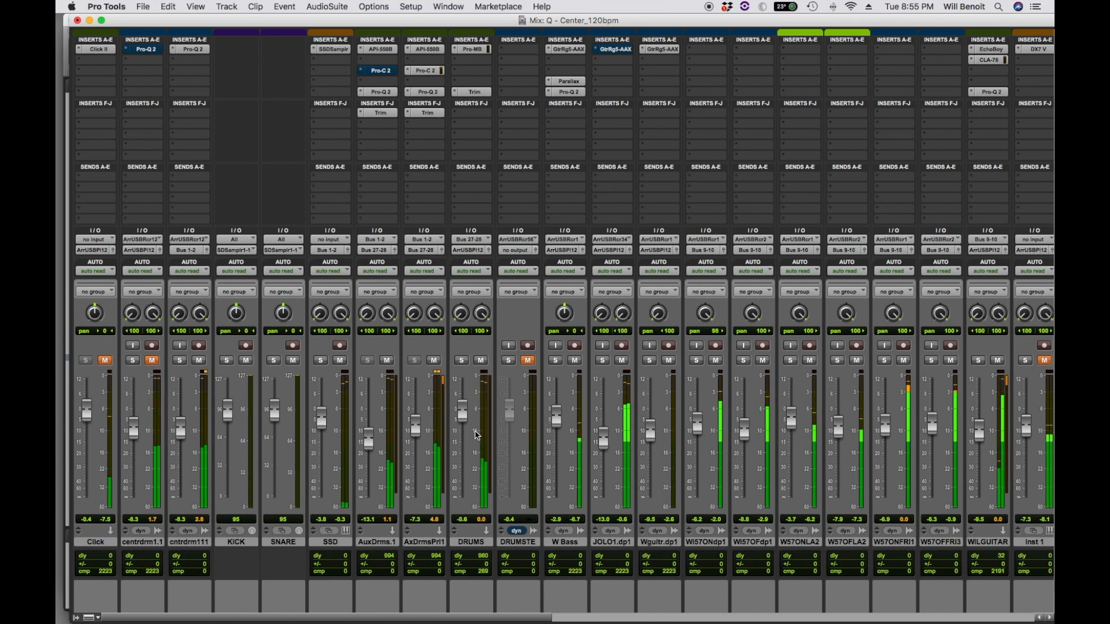
scroll(478, 435, right, 3)
scroll(478, 435, right, 15)
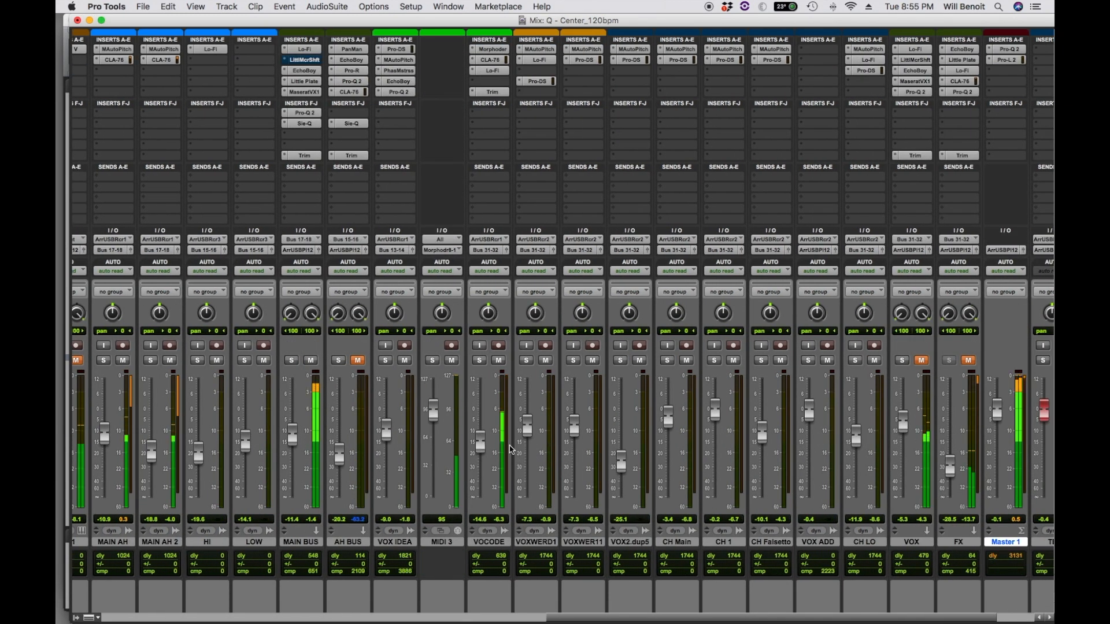
click(312, 362)
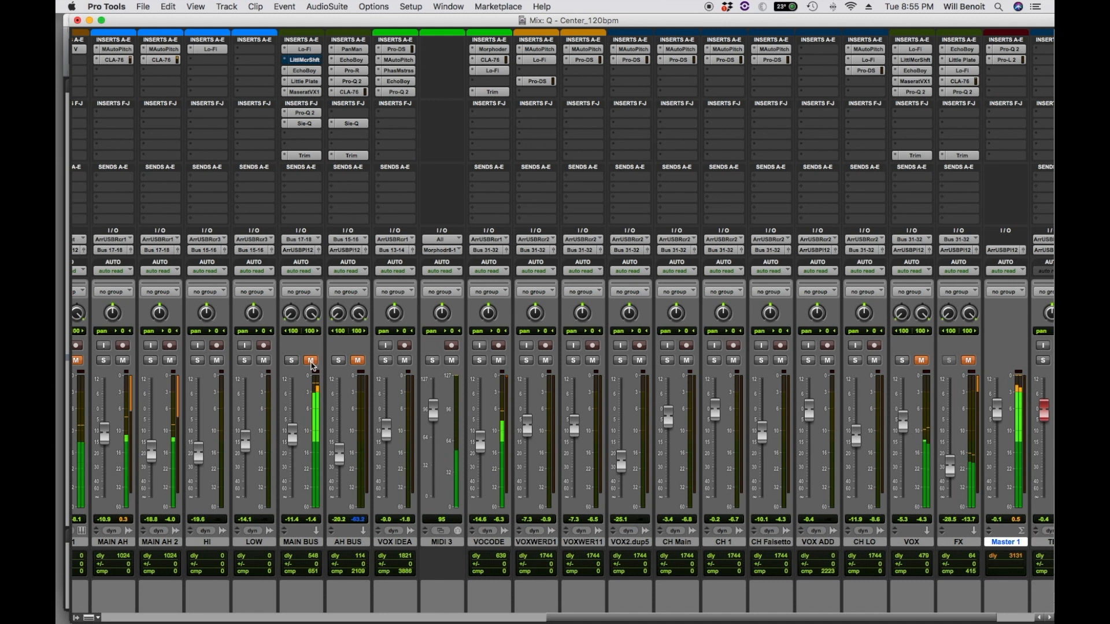